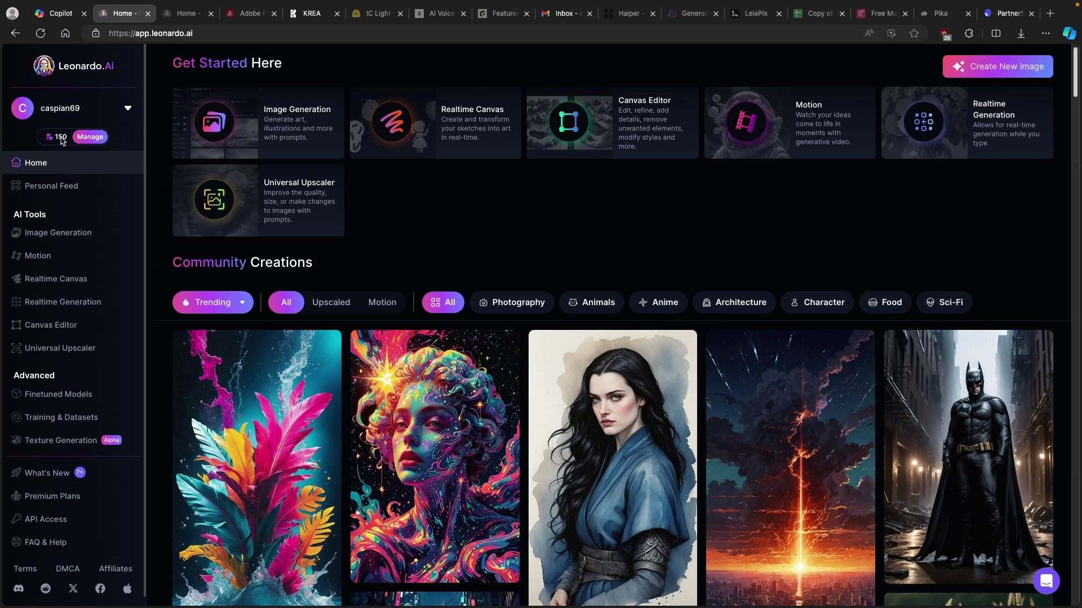
Step: Review the subscription plans, comparing the Free plan's token allowance with Artisan Unlimited's pricing, and return to the home page
mouse_move(64, 138)
click(89, 136)
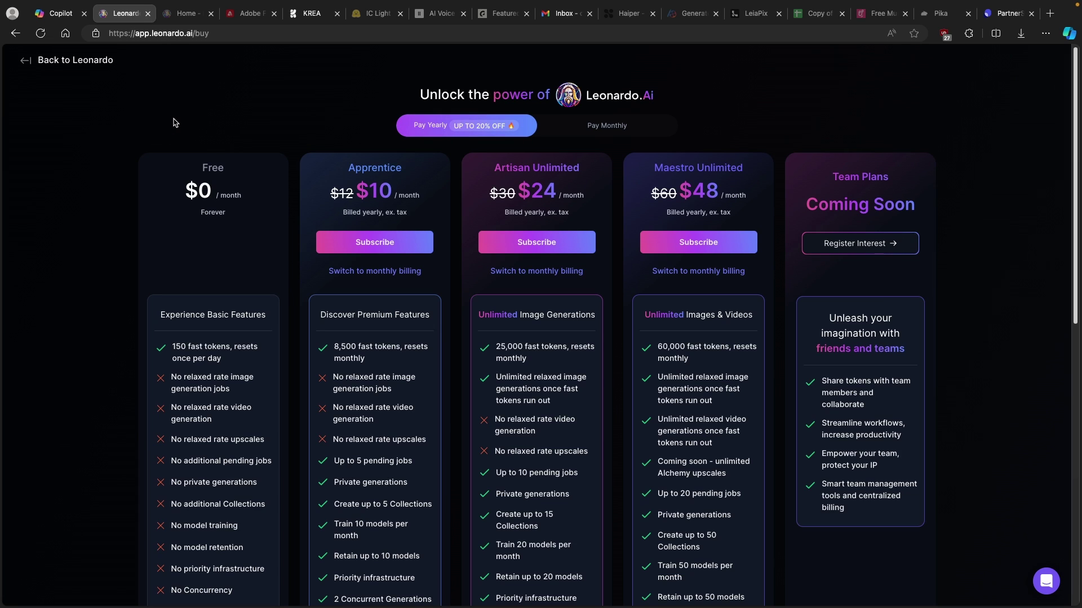
drag(495, 168, 578, 164)
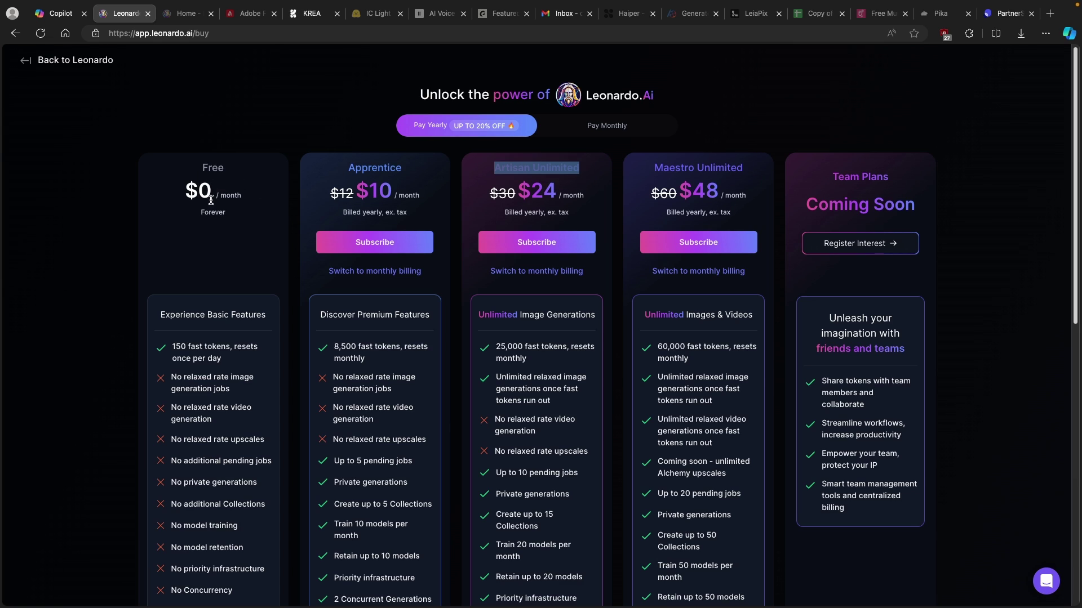
drag(173, 346, 230, 361)
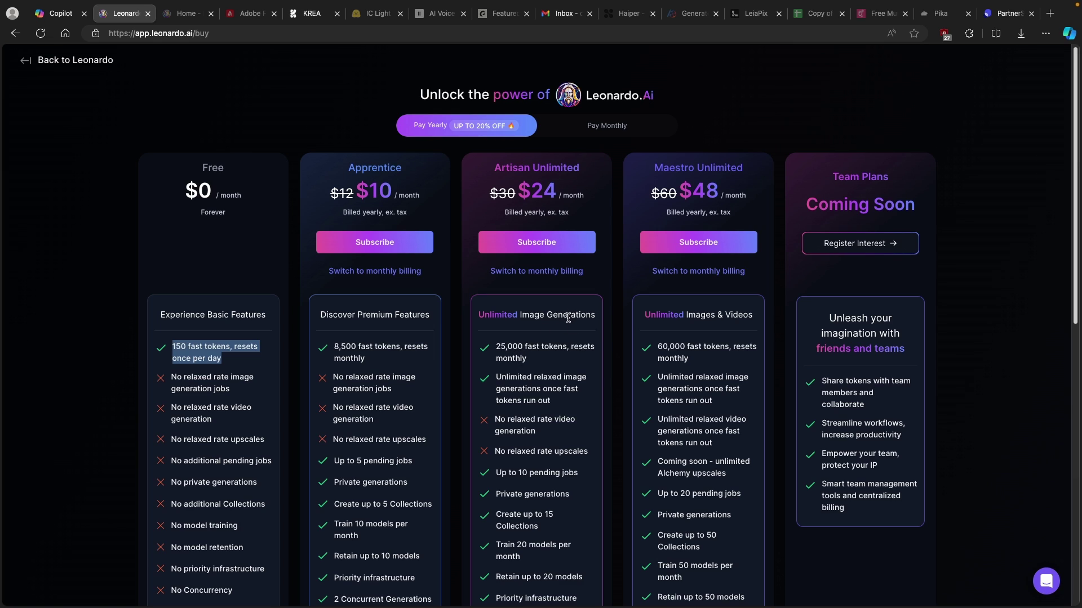
drag(493, 168, 558, 188)
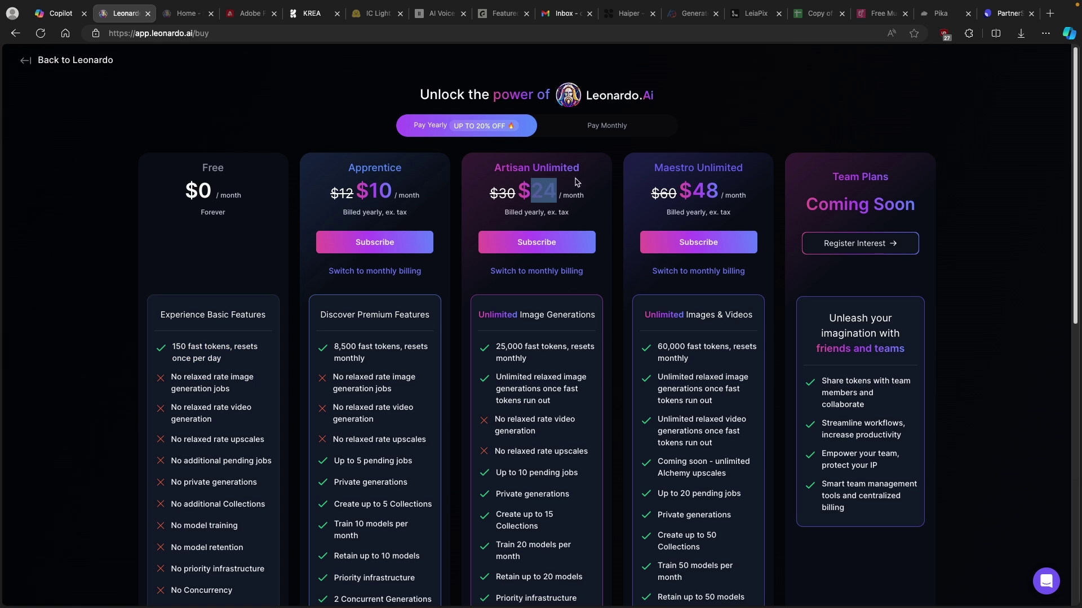
click(25, 61)
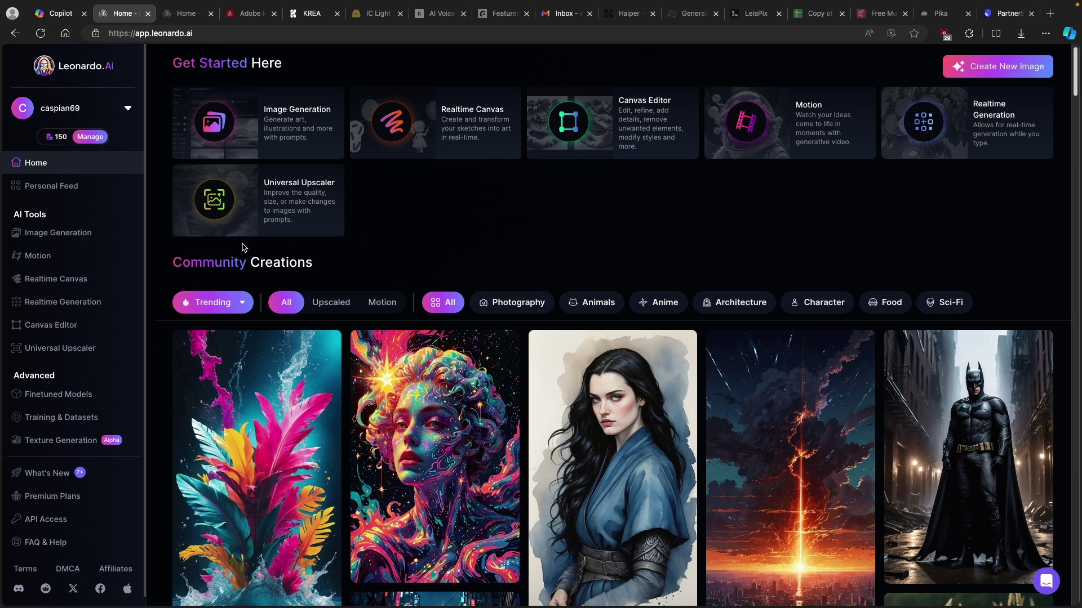
Step: Filter the community creations by Character and browse the resulting gallery
click(238, 302)
scroll(541, 257, down, 2)
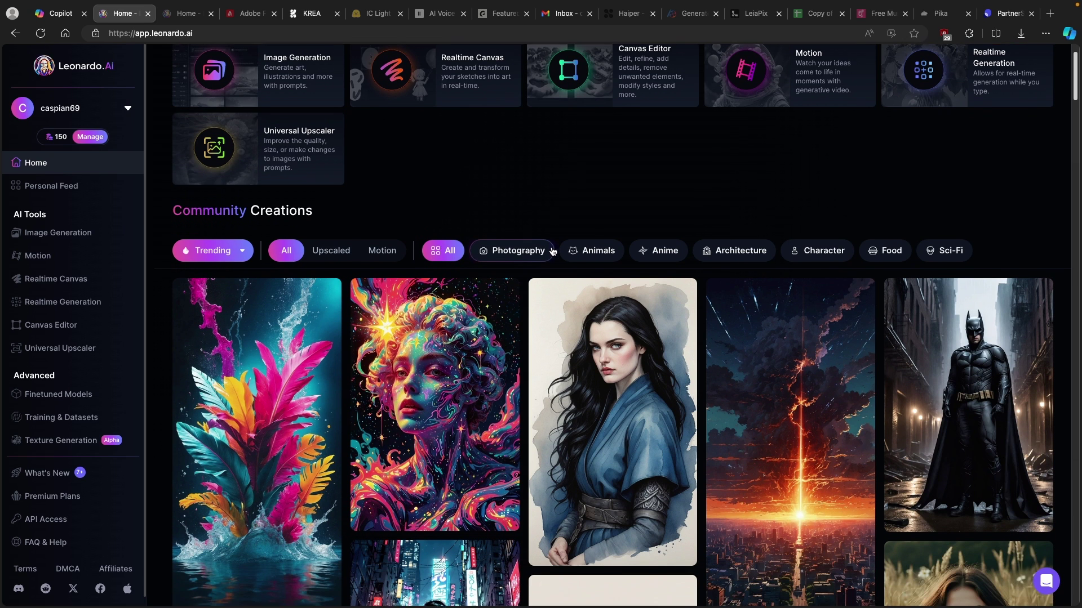
scroll(591, 225, down, 2)
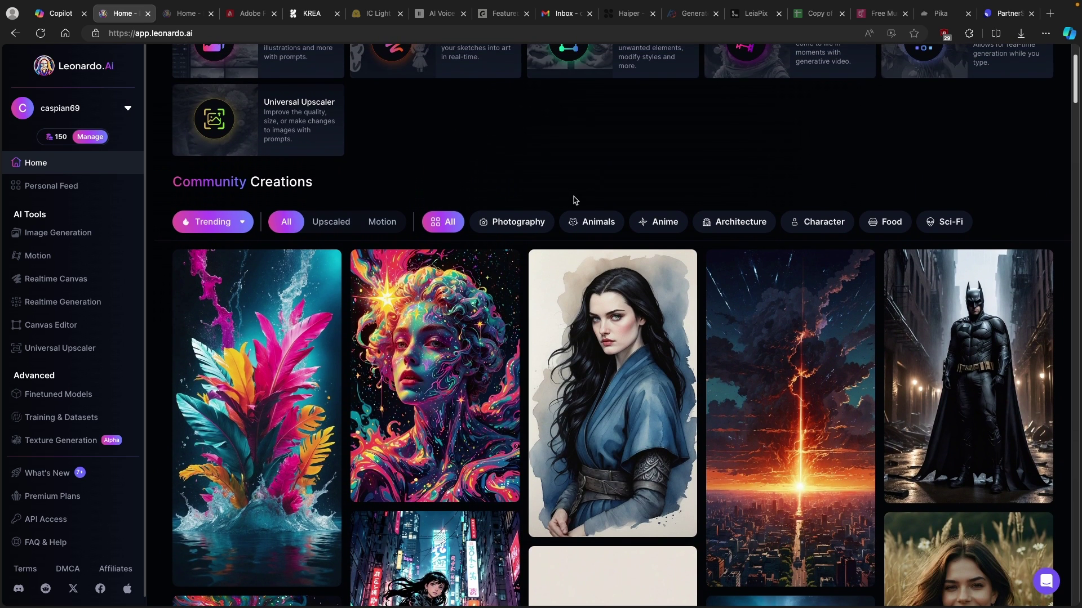
click(811, 221)
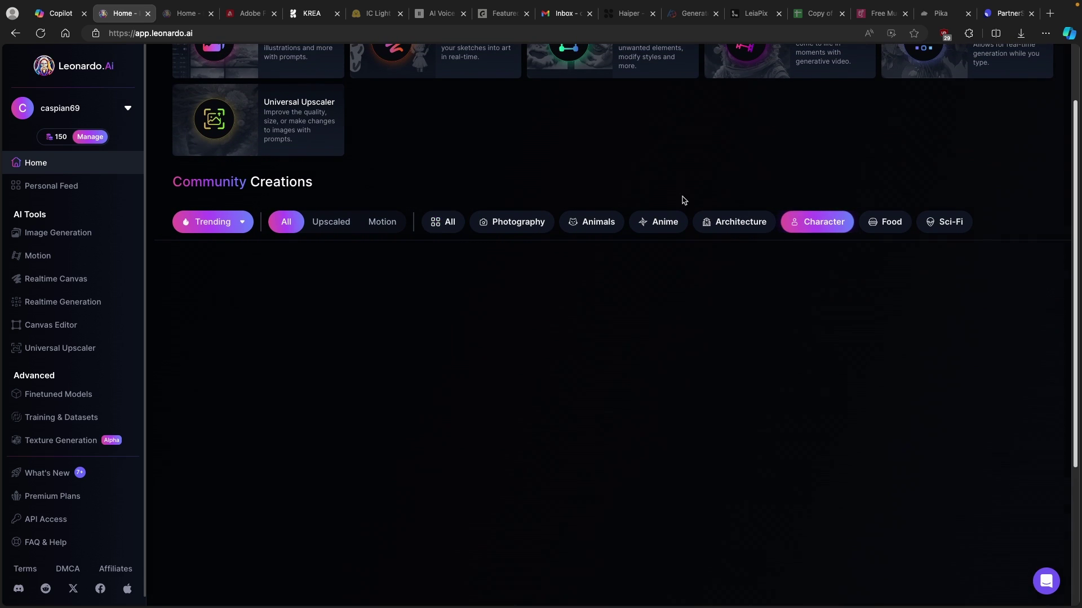
scroll(549, 190, down, 5)
scroll(550, 189, down, 10)
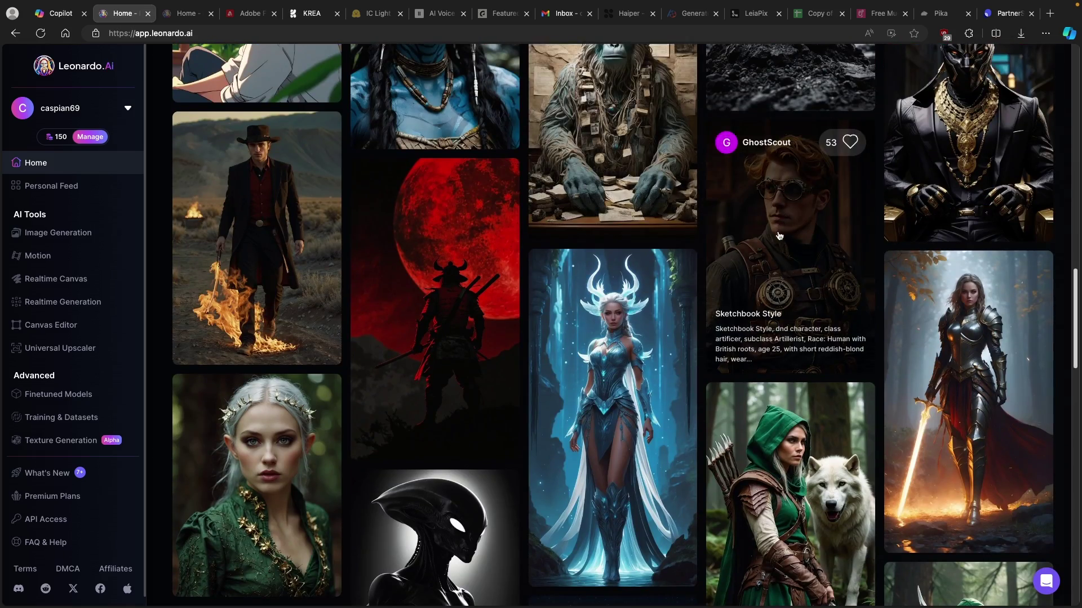
scroll(585, 235, down, 10)
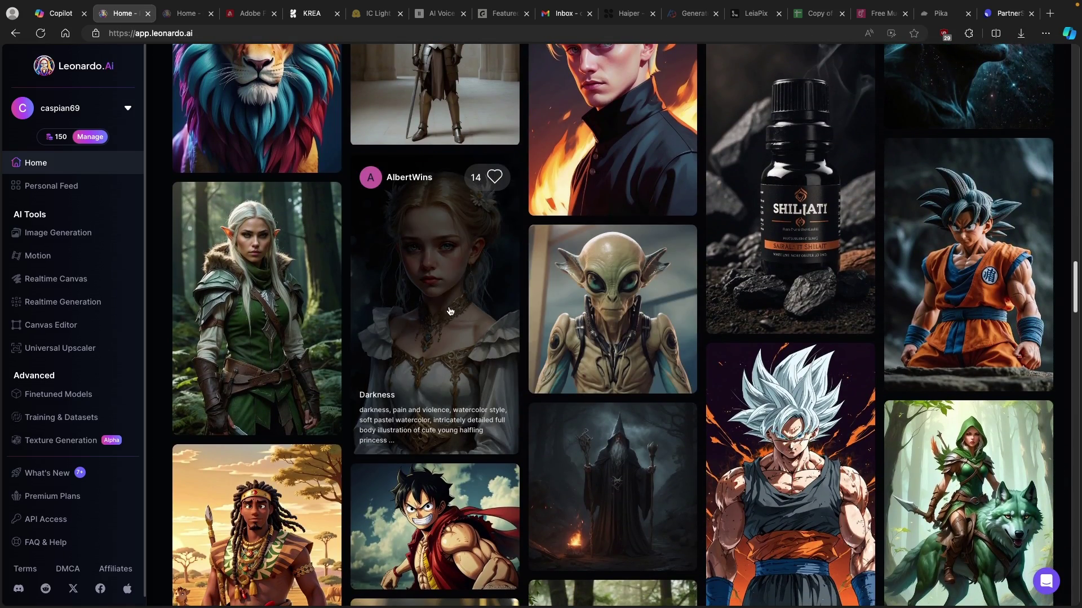
scroll(687, 347, up, 5)
scroll(687, 347, up, 15)
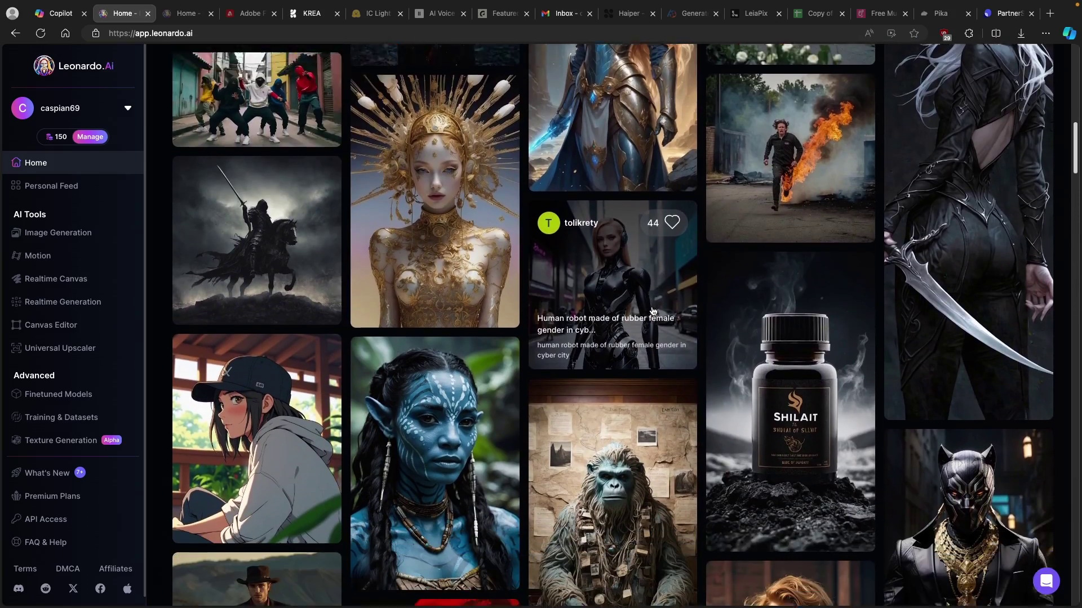
Step: Open the details of the black panther mafia boss image, copy its prompt, and return to the gallery
scroll(652, 311, down, 4)
click(969, 366)
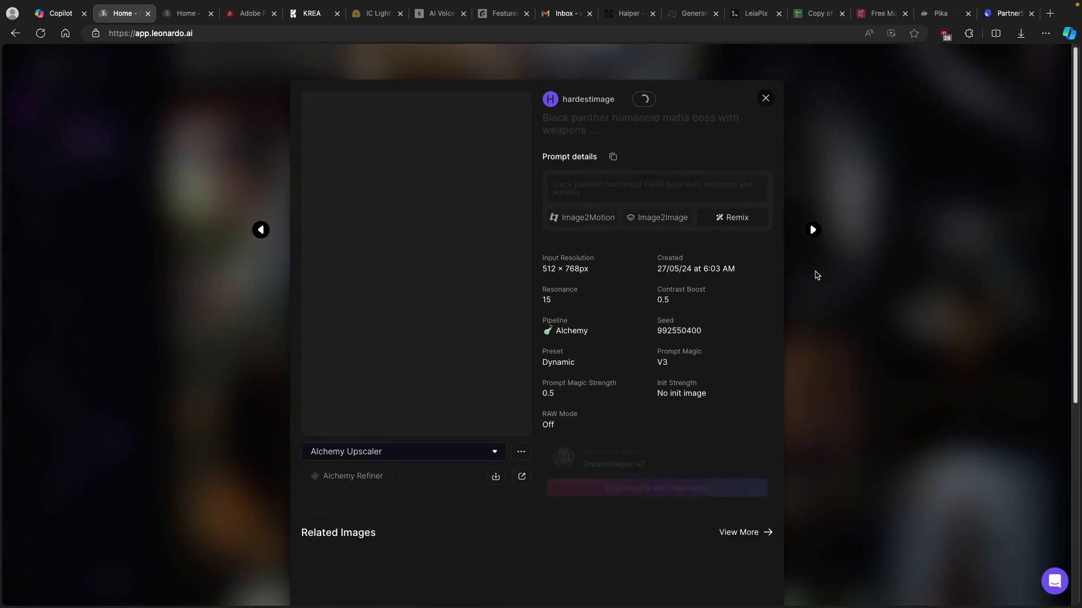
click(616, 160)
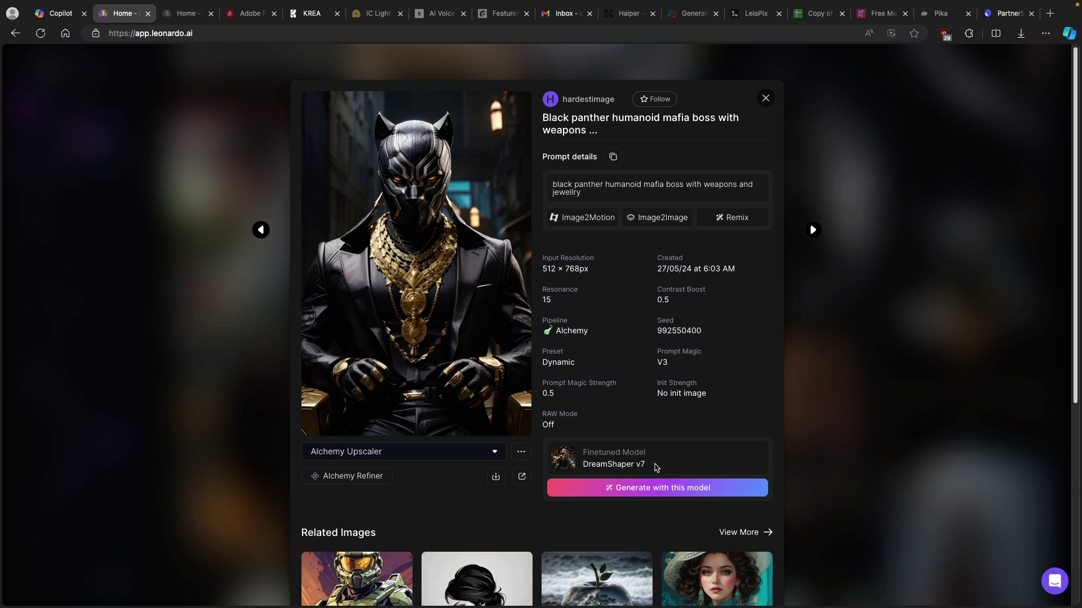
key(Escape)
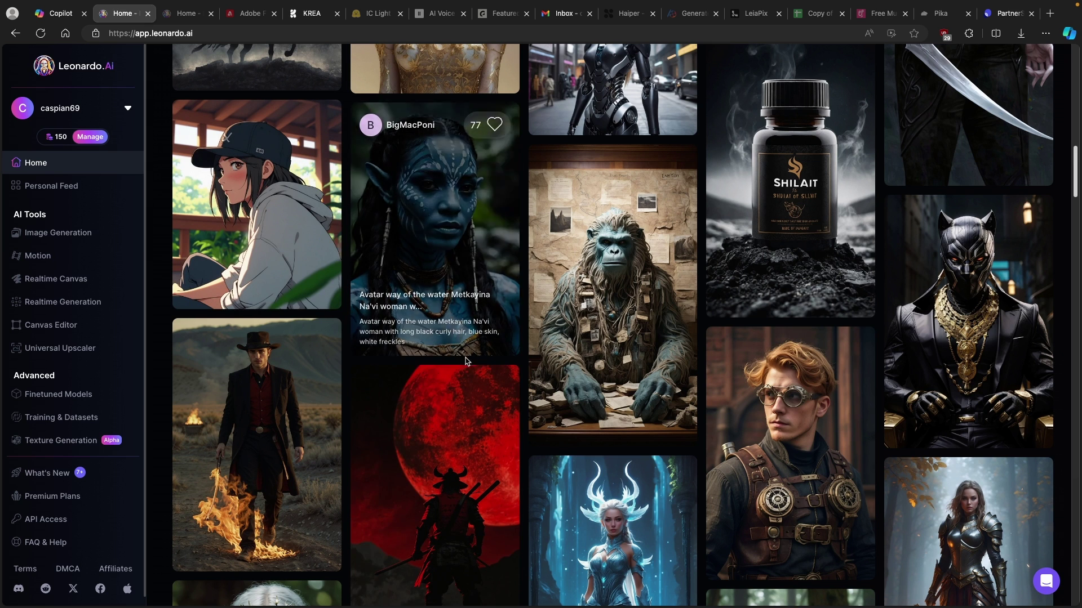
scroll(465, 361, up, 10)
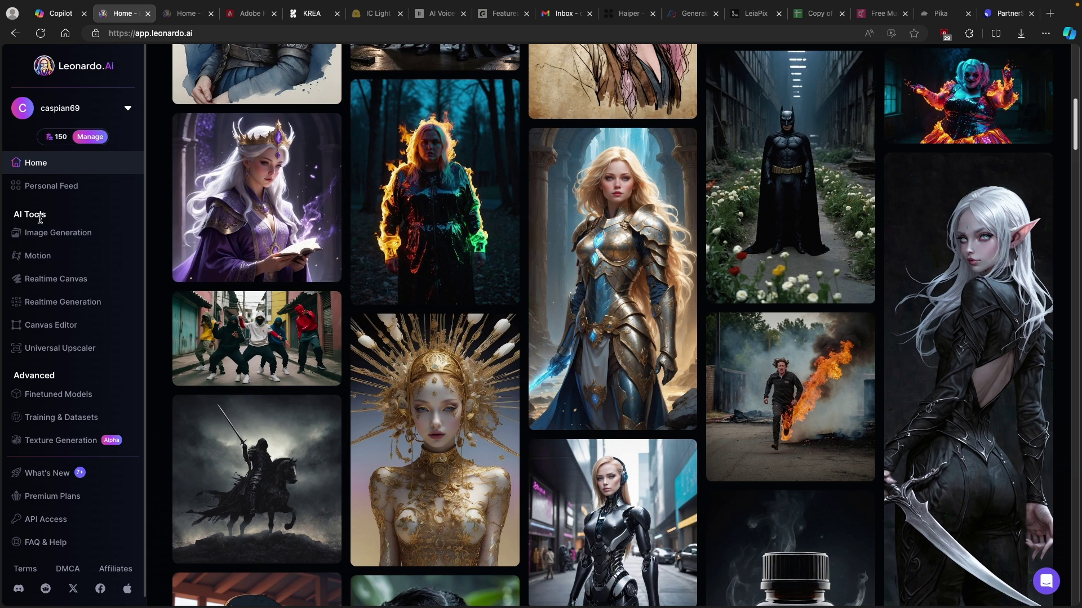
Step: Open the Image Generation tool and paste the copied black panther prompt as the new prompt
drag(16, 214, 49, 218)
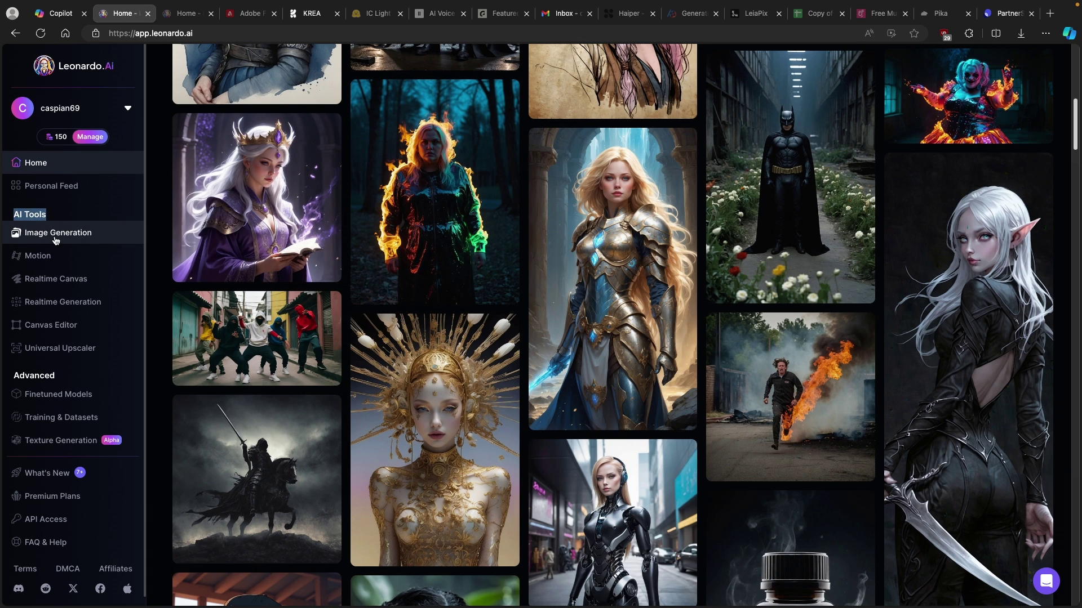
click(59, 234)
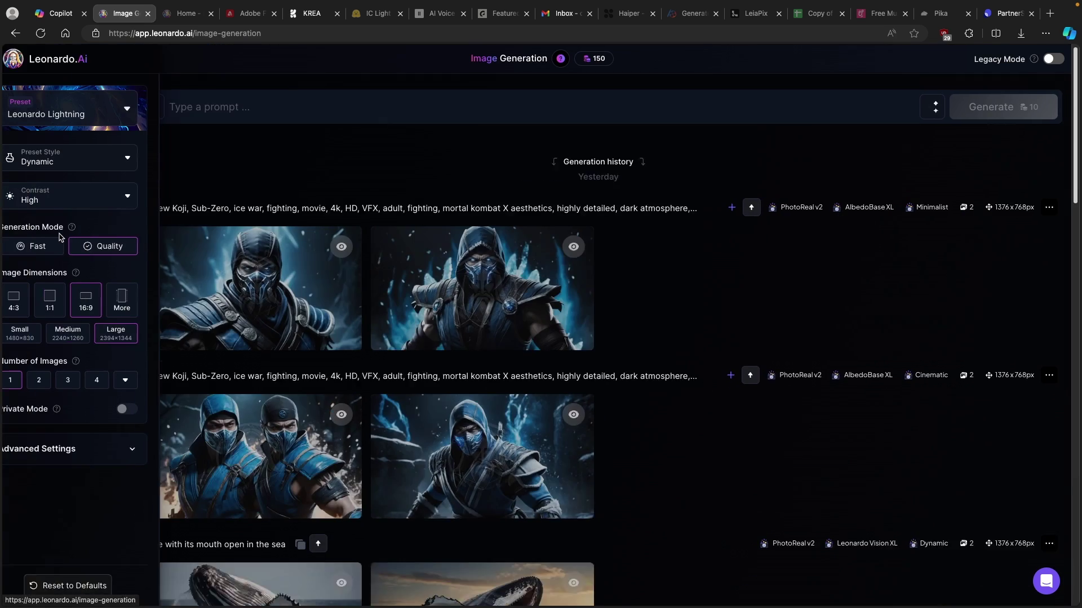
click(710, 109)
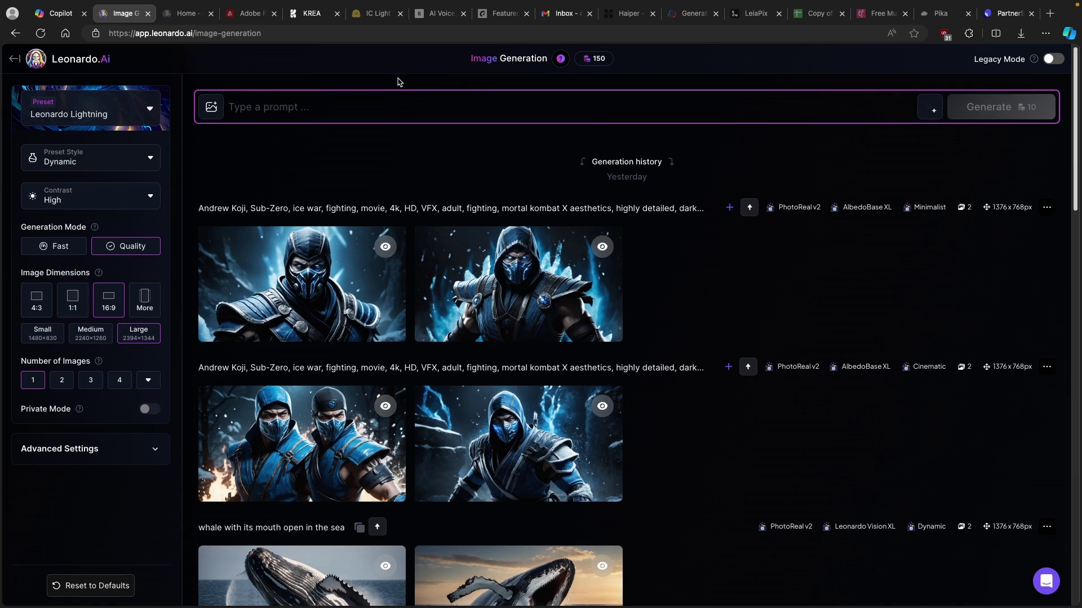
key(ctrl+v)
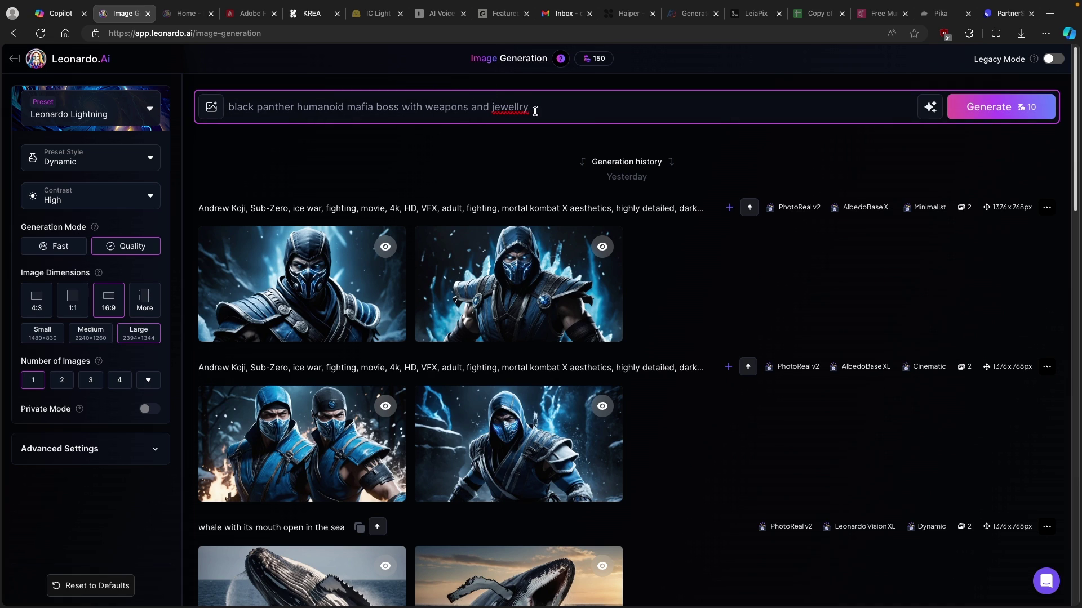
Step: Clear the pasted prompt and replace it with a new random prompt
drag(555, 108, 227, 111)
key(BackSpace)
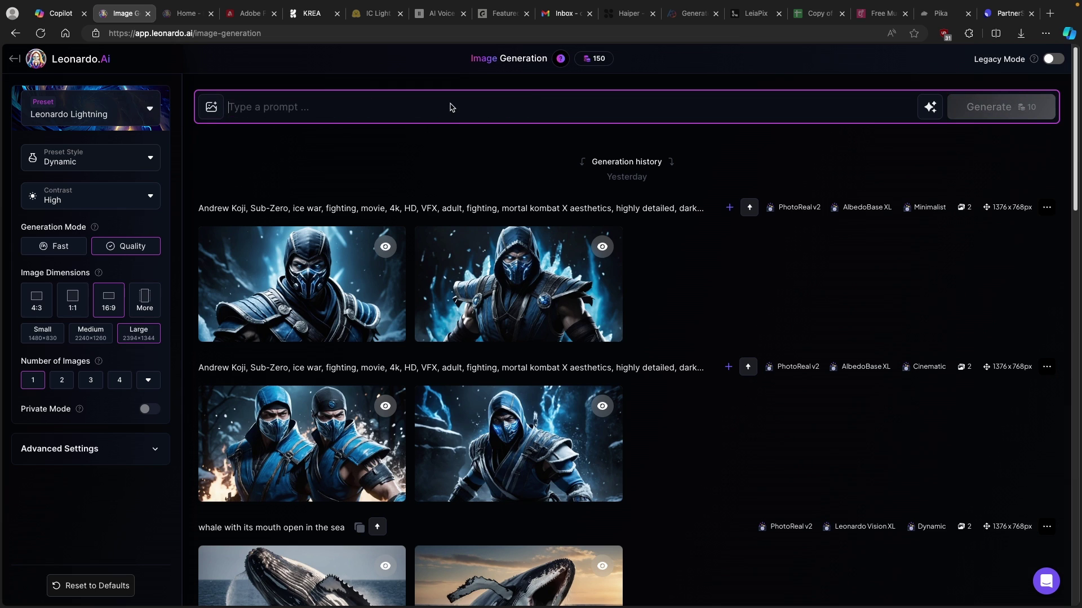
click(930, 107)
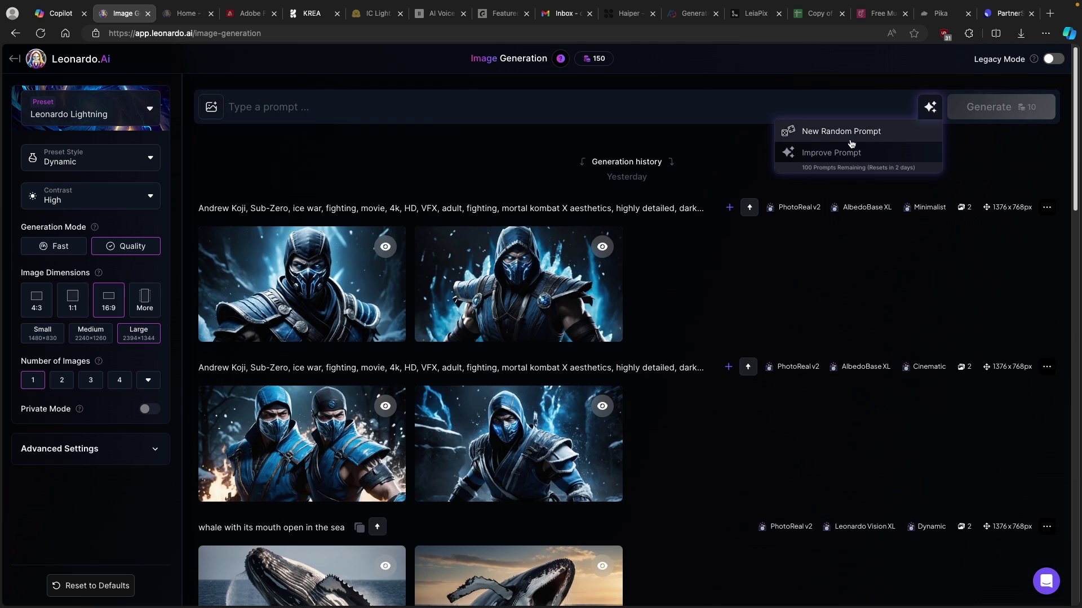
click(814, 134)
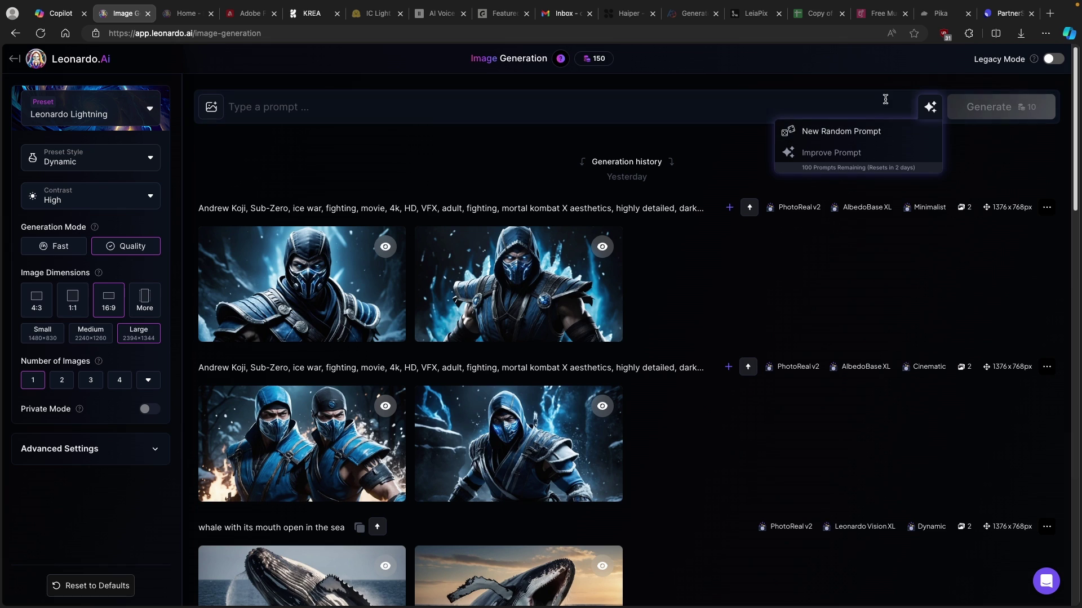
click(929, 107)
click(929, 107)
click(856, 134)
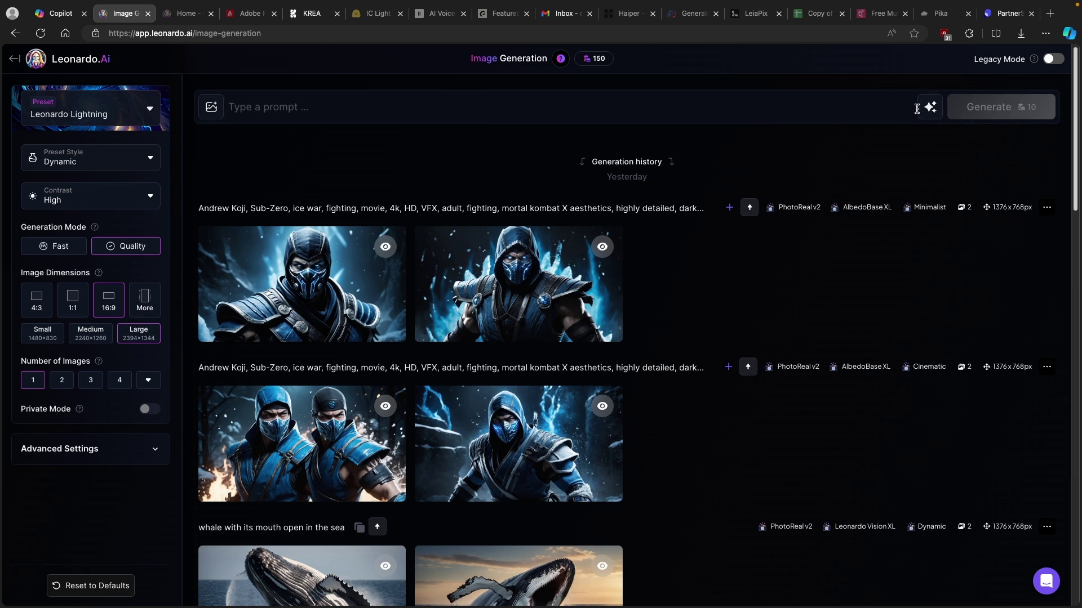
click(929, 107)
click(877, 130)
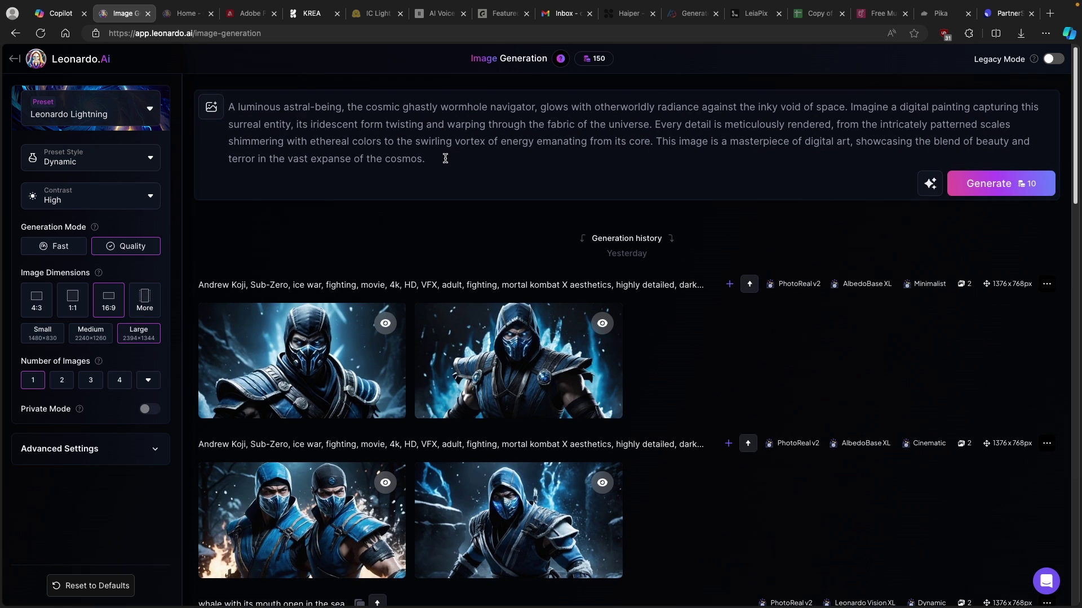
Step: Look through the additional image dimension options, including the aspect ratios for socials, devices and film
drag(445, 158, 231, 106)
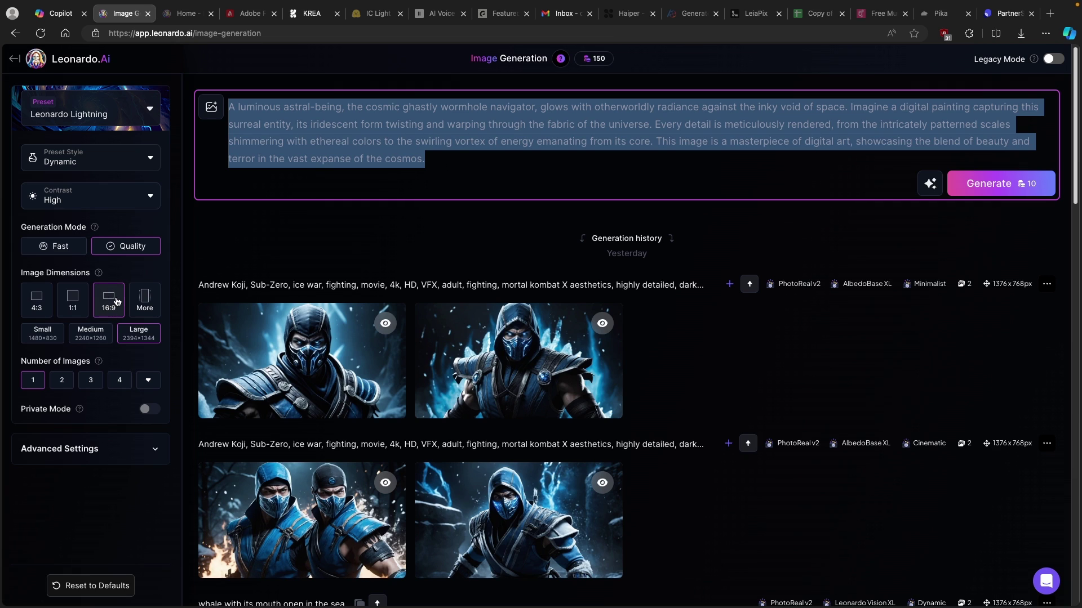
click(147, 300)
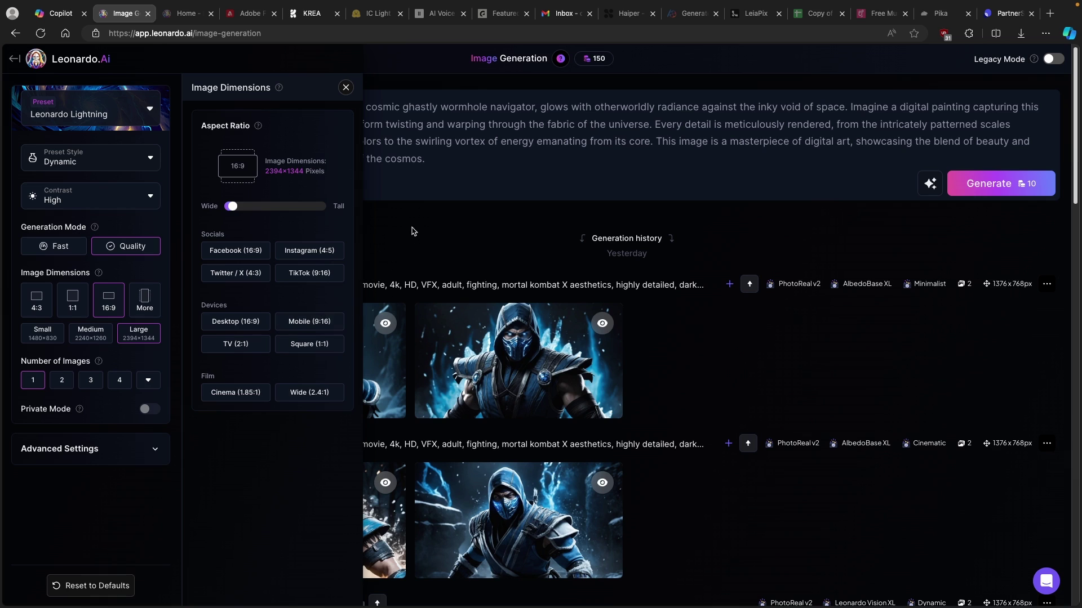
click(346, 90)
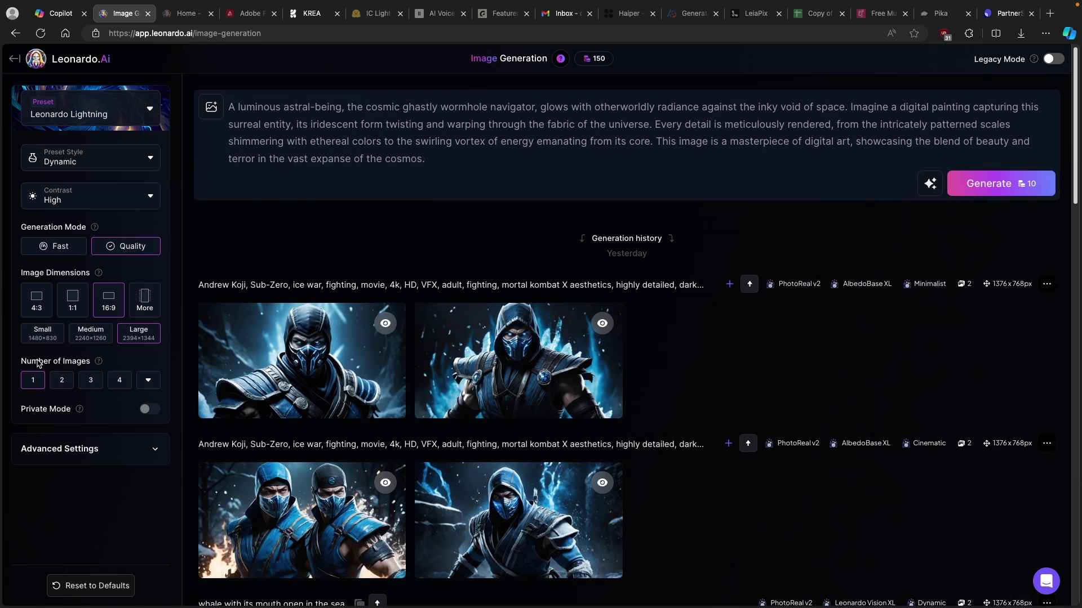
Step: Set the number of images to generate to 2
click(67, 386)
click(117, 382)
click(64, 383)
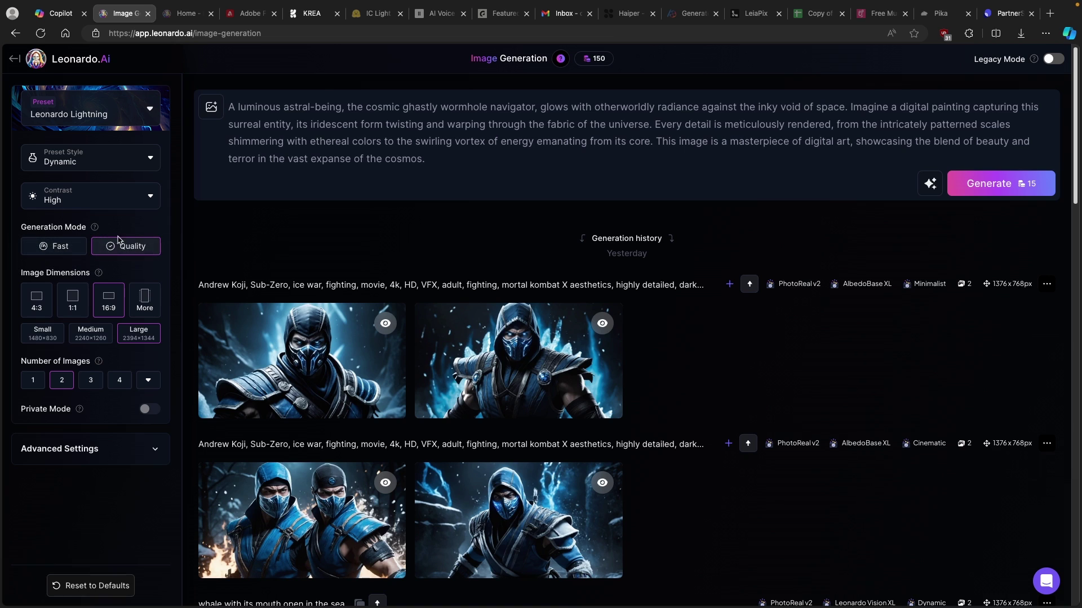
Step: Expand the advanced settings and examine the model selection and the available toggles
click(101, 449)
scroll(101, 428, down, 2)
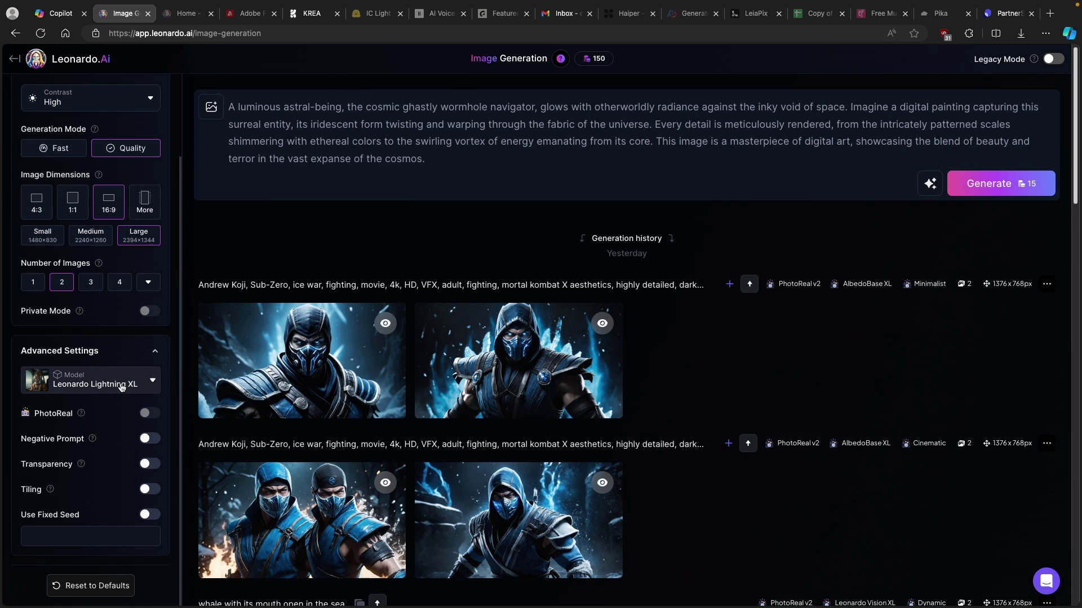
click(99, 376)
click(120, 390)
Step: Change the generation preset to Lifelike Vision
scroll(112, 388, up, 2)
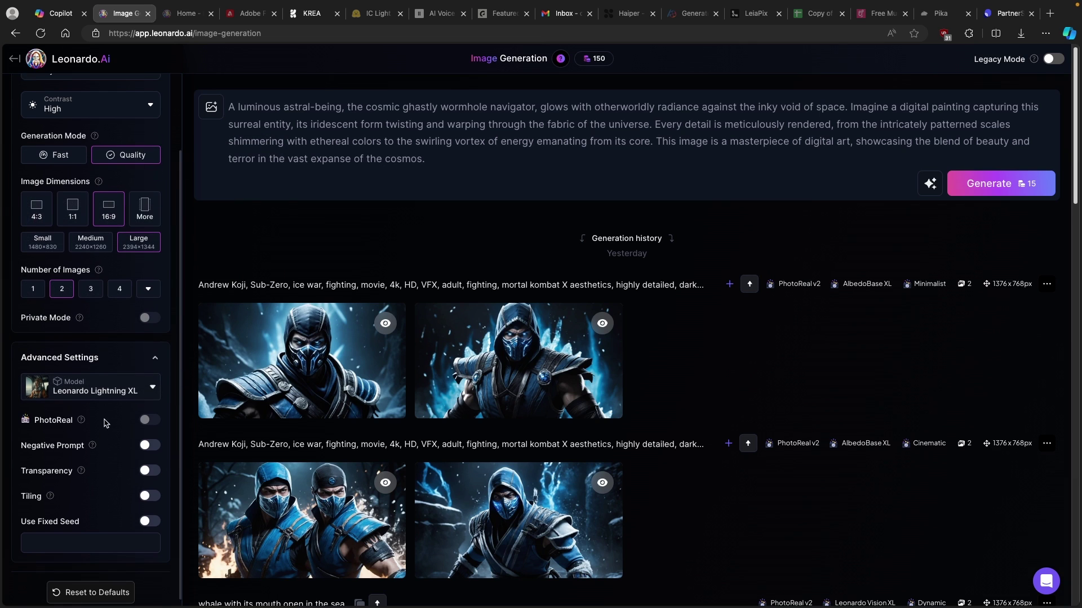
click(128, 116)
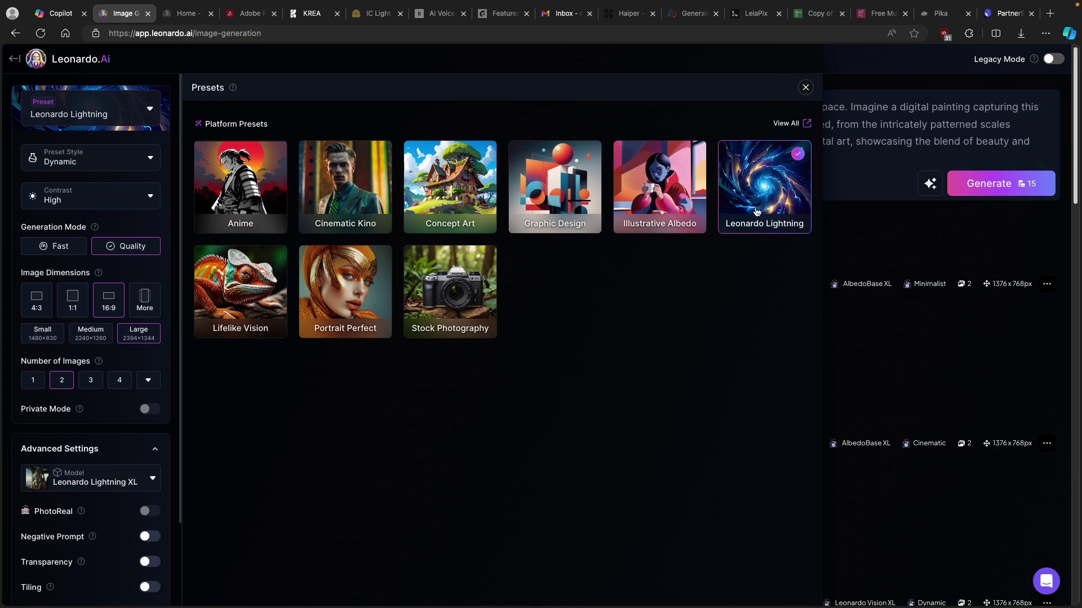
click(253, 290)
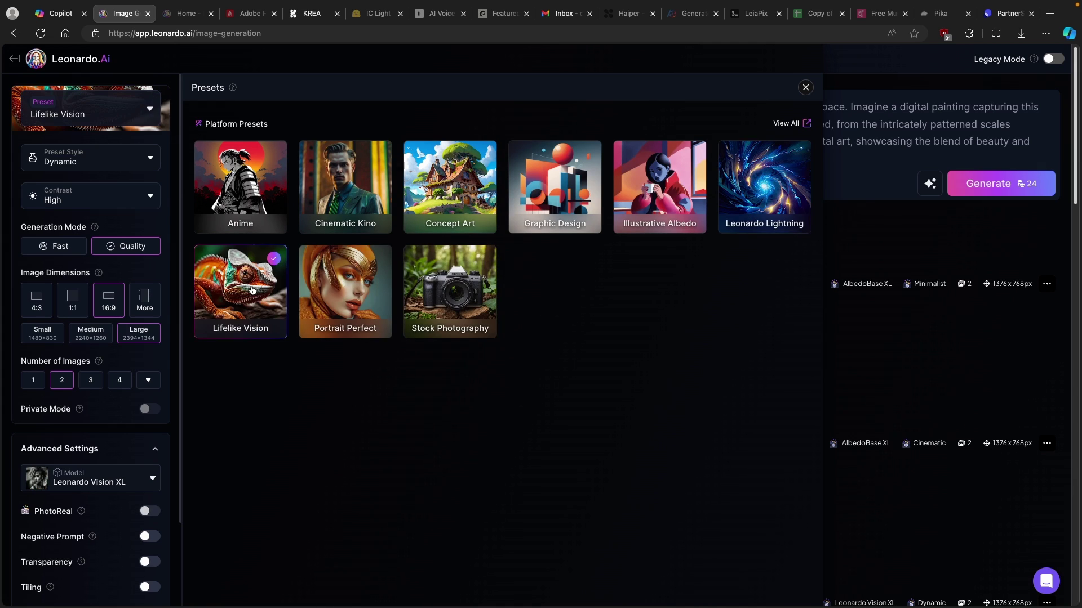
click(806, 87)
Step: Look through the available preset styles for Lifelike Vision, keeping Dynamic as the style
click(87, 164)
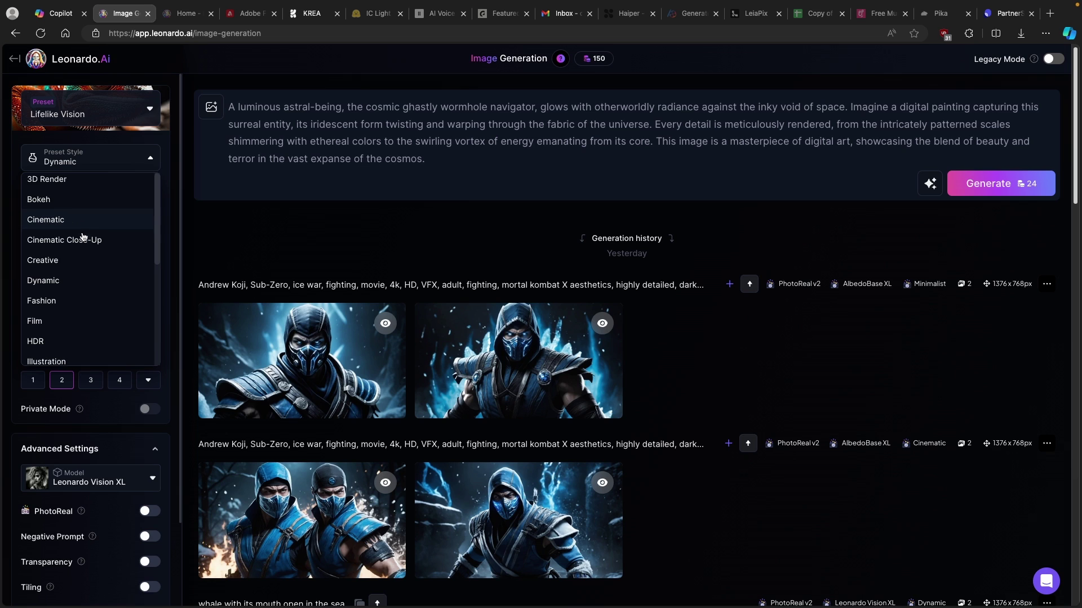
scroll(78, 248, down, 1)
scroll(43, 292, down, 2)
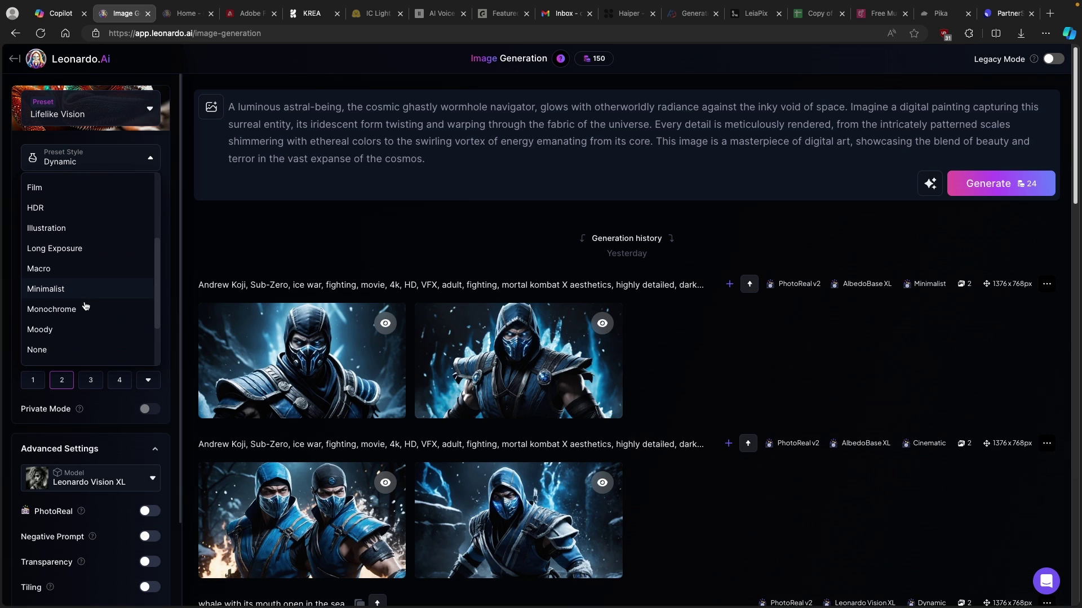
scroll(68, 282, up, 3)
scroll(87, 248, down, 4)
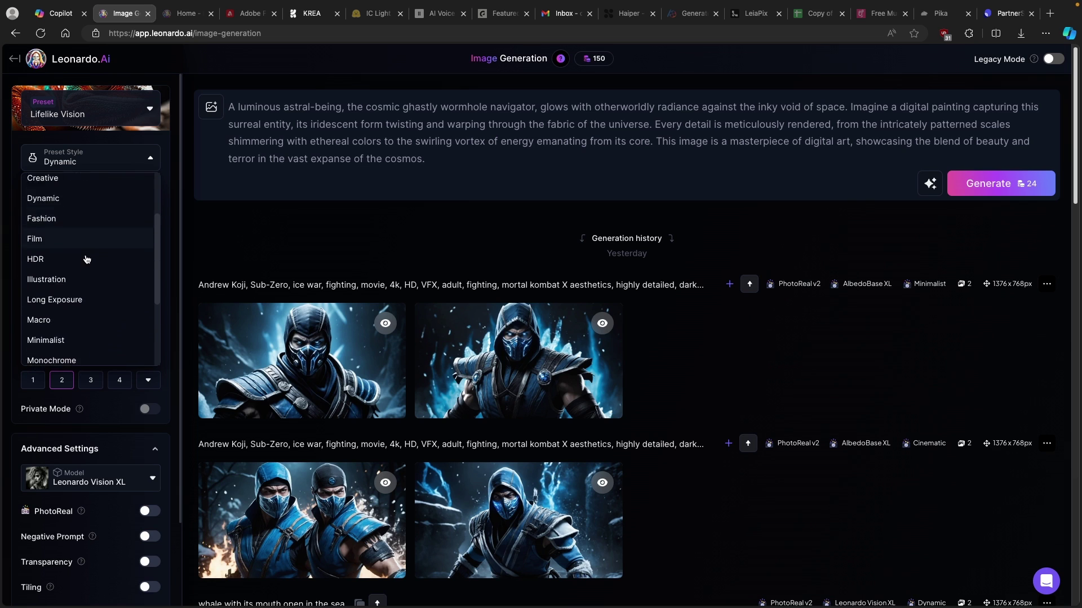
click(224, 232)
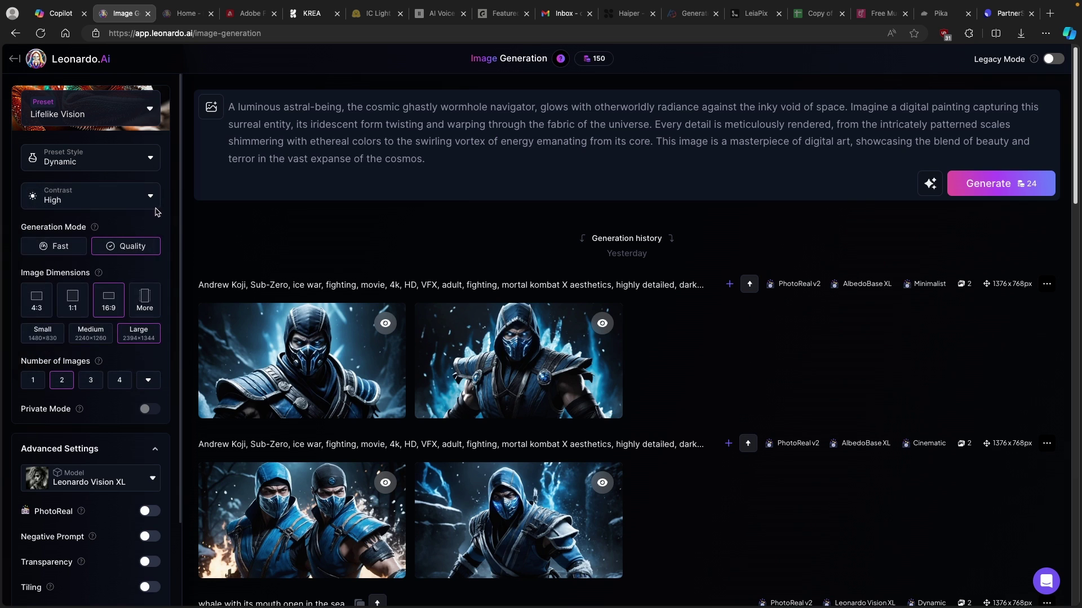
Step: Set the contrast to High and generate the two images from the luminous astral-being prompt
click(66, 196)
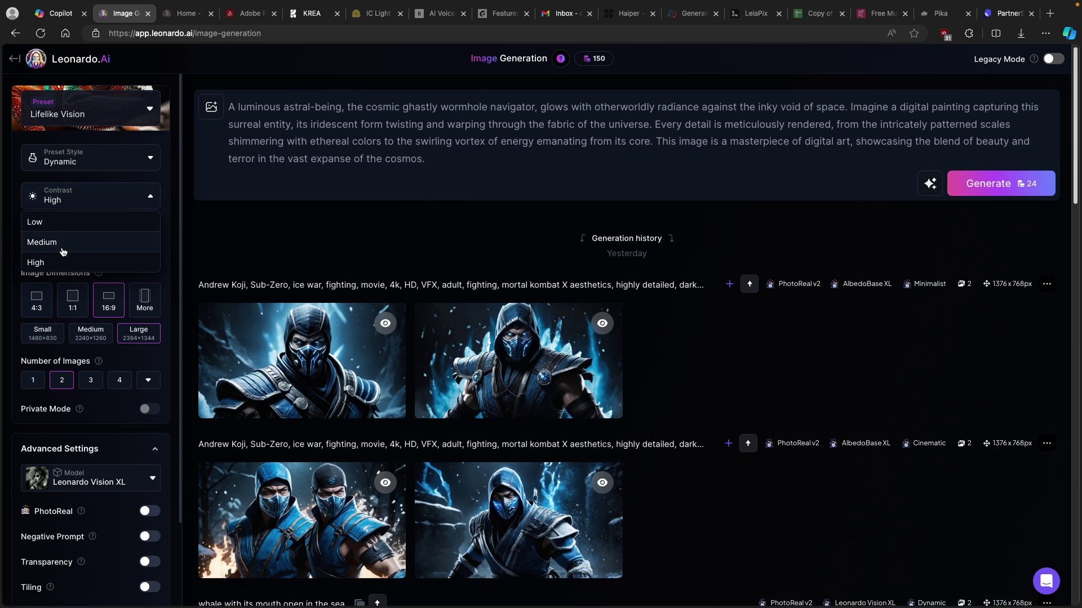
click(63, 271)
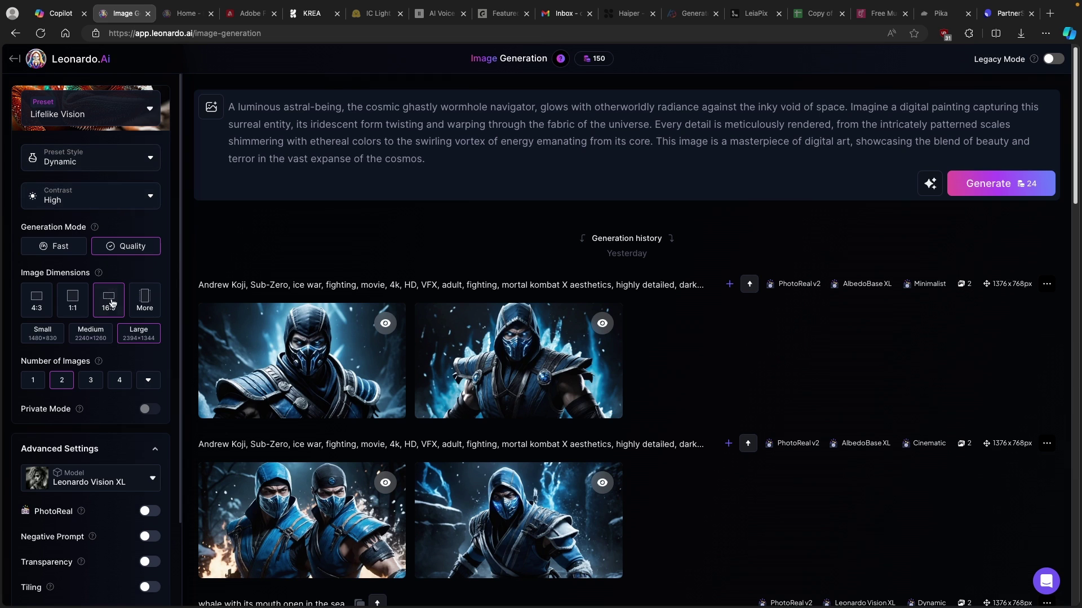
scroll(111, 330, down, 2)
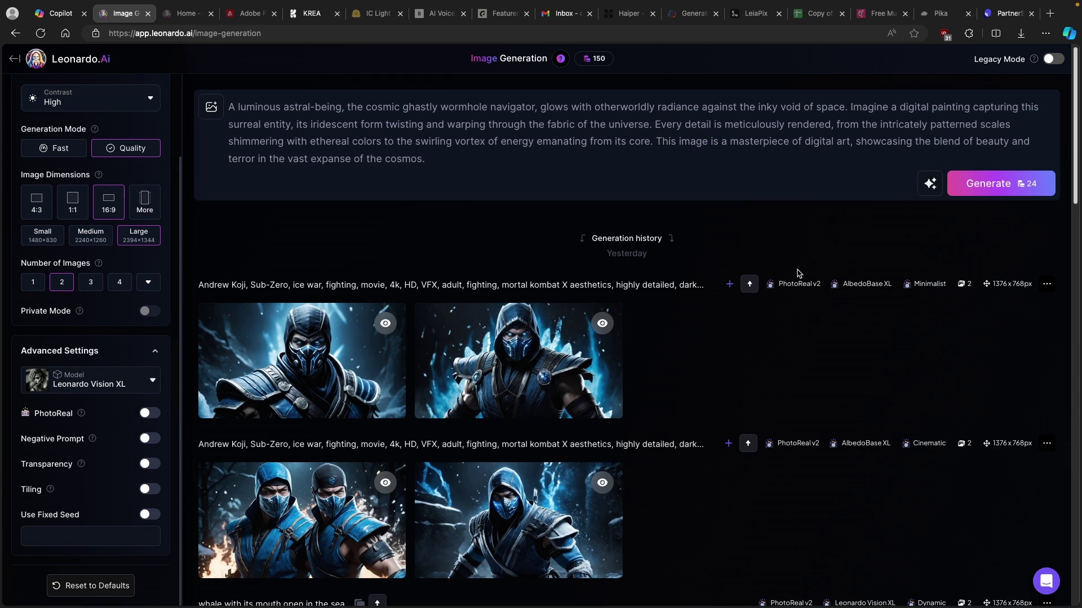
click(1010, 190)
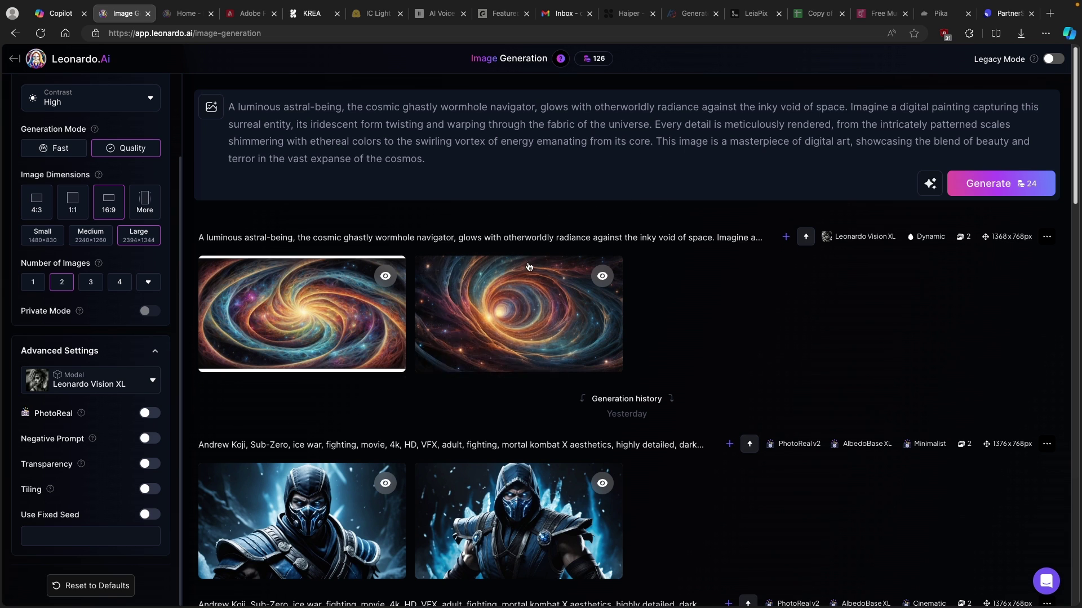
Step: View the second generated wormhole image at full size, download it and close the preview
click(531, 303)
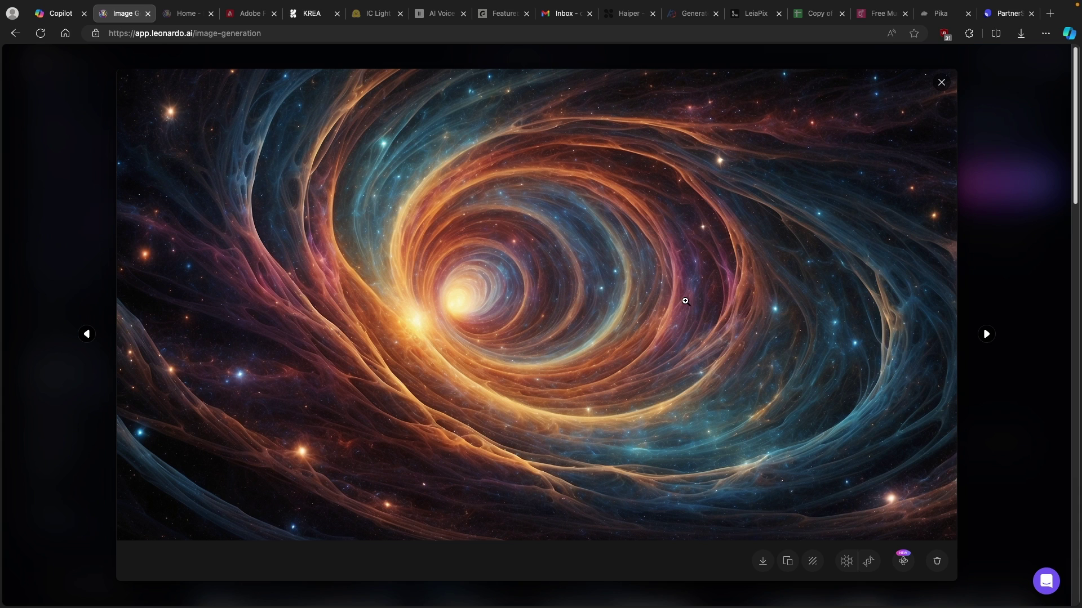
click(763, 562)
click(1000, 85)
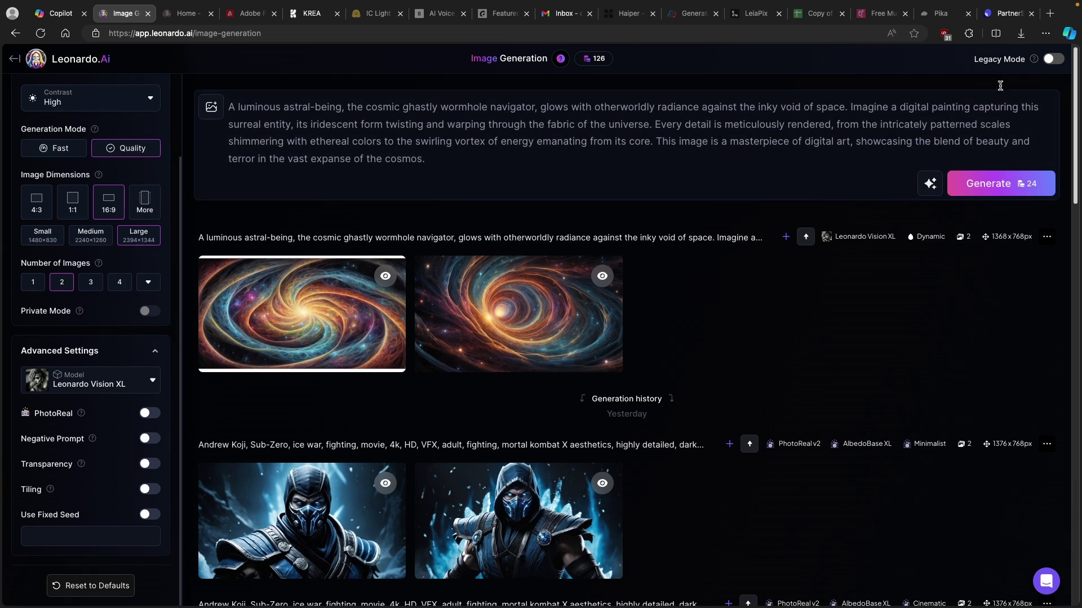
Step: Replace the current prompt with a new random prompt
click(568, 104)
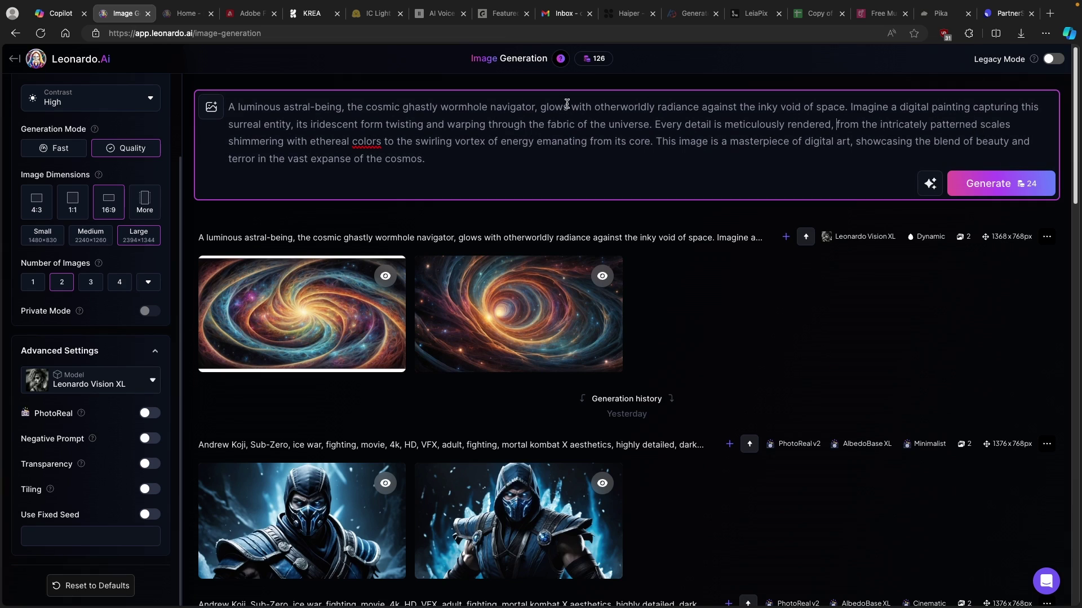
click(930, 189)
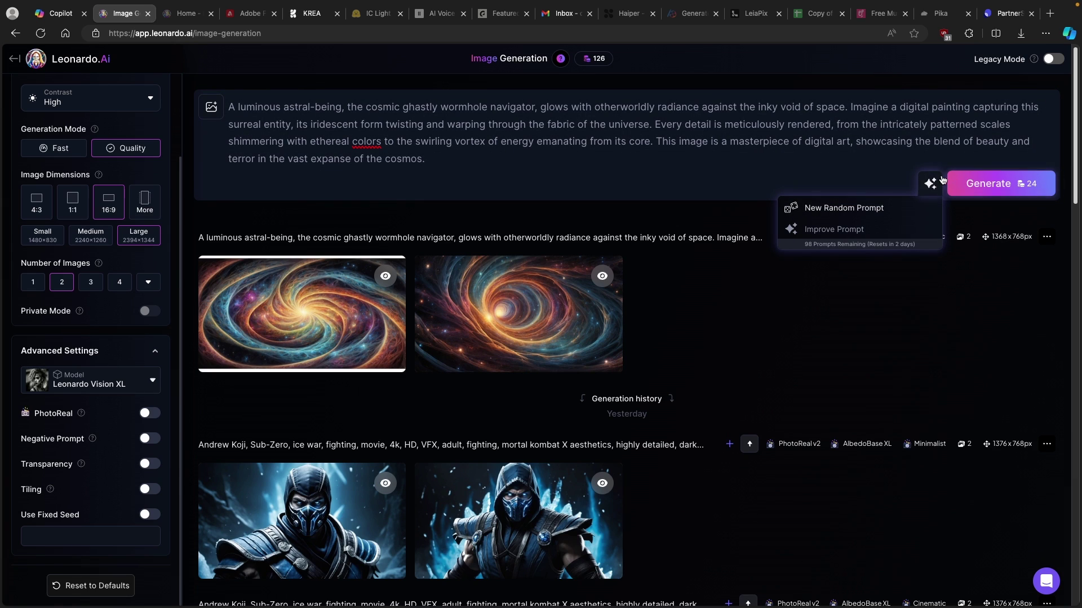
click(856, 207)
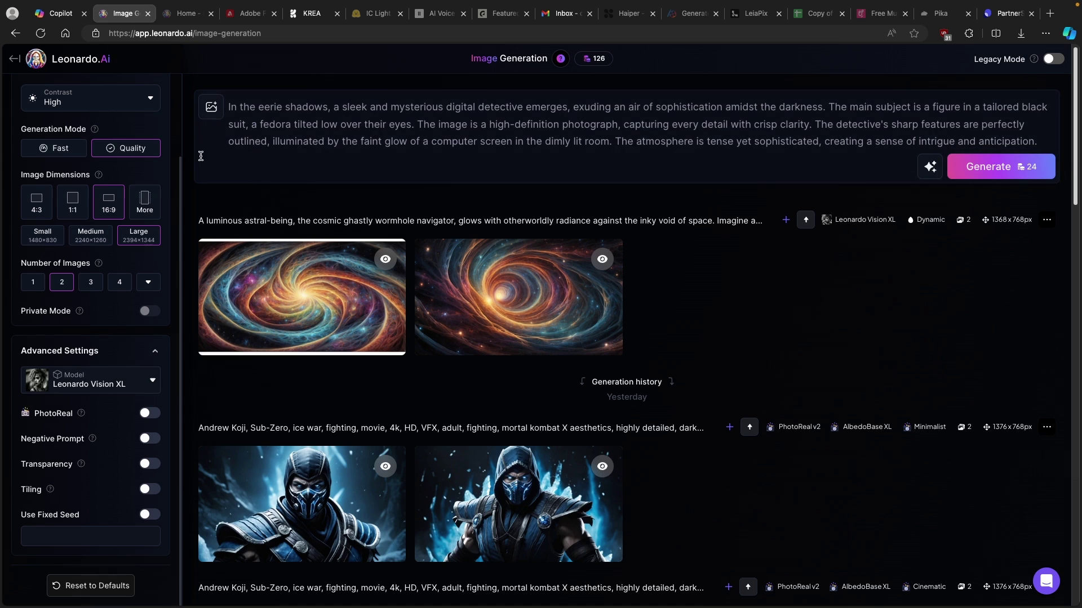
Step: Change the generation preset to Concept Art and return to the prompt and image history
scroll(94, 158, up, 2)
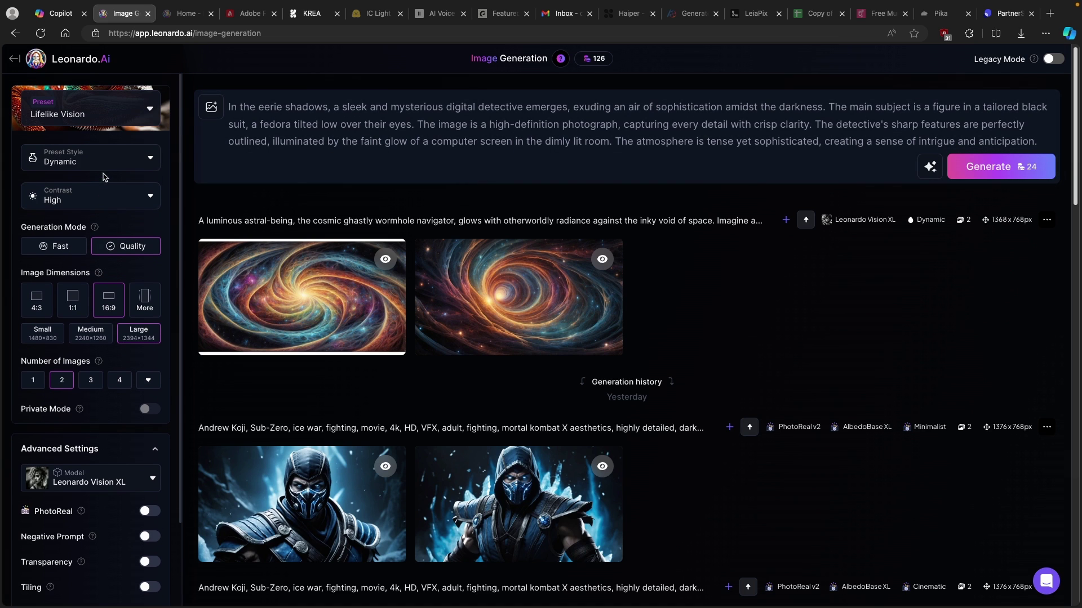
click(88, 114)
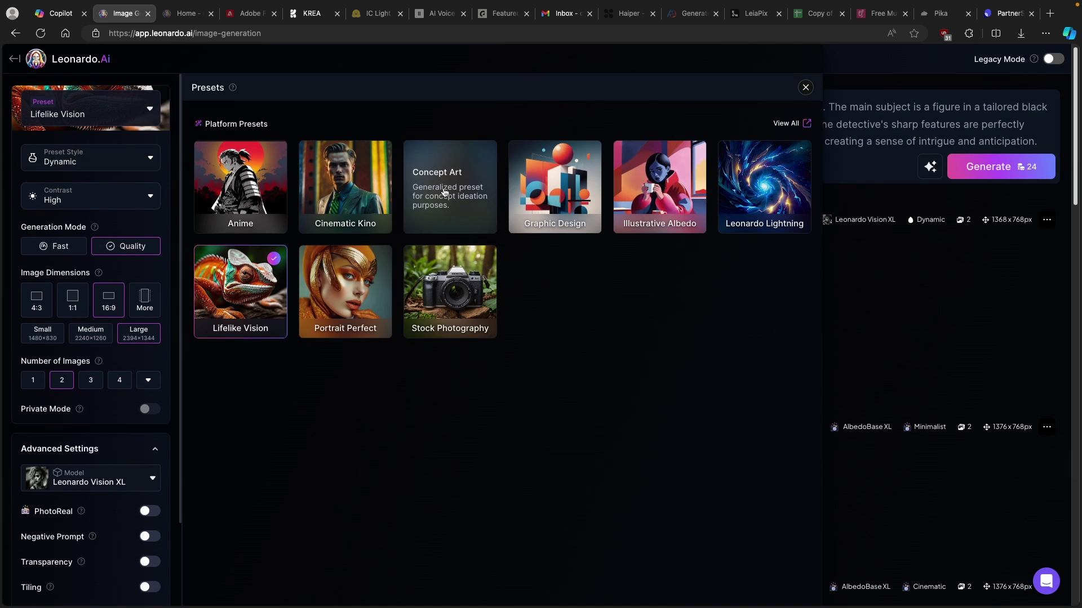
click(476, 210)
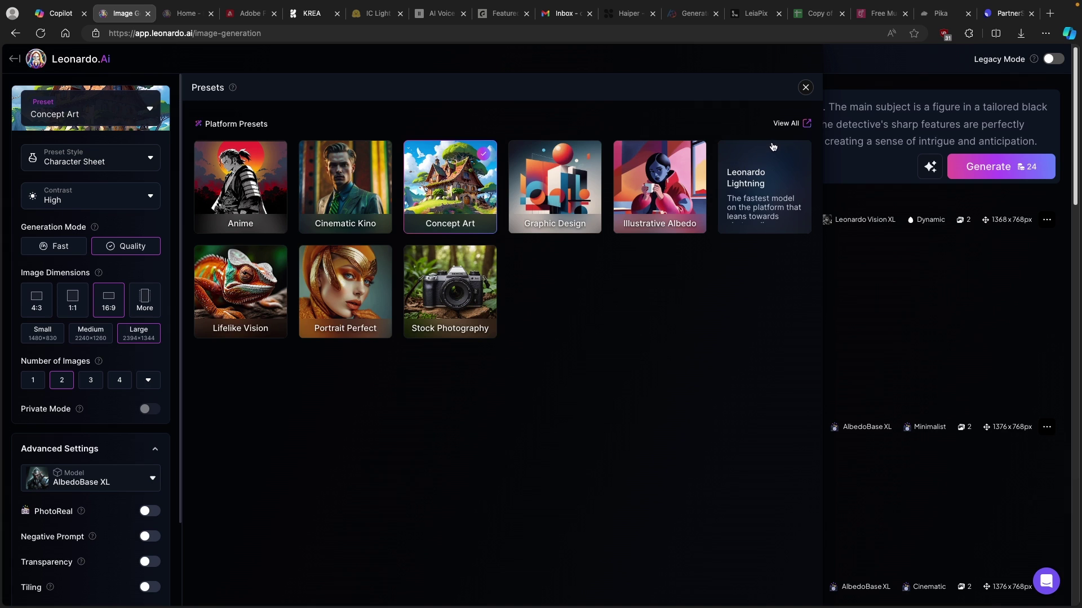
click(806, 87)
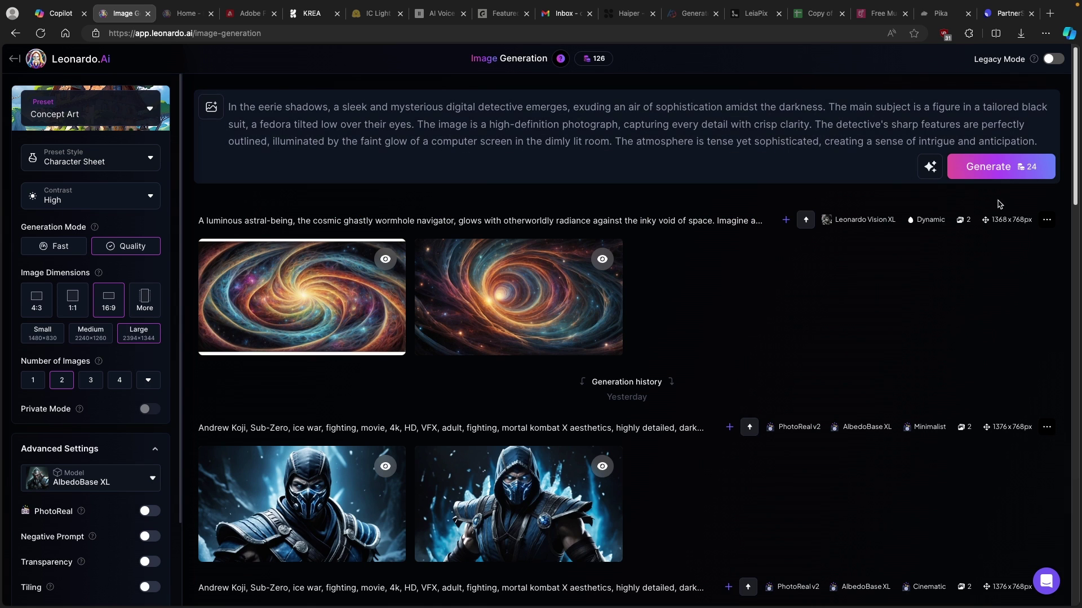
Step: Generate two images from the digital detective prompt and download both
click(1010, 168)
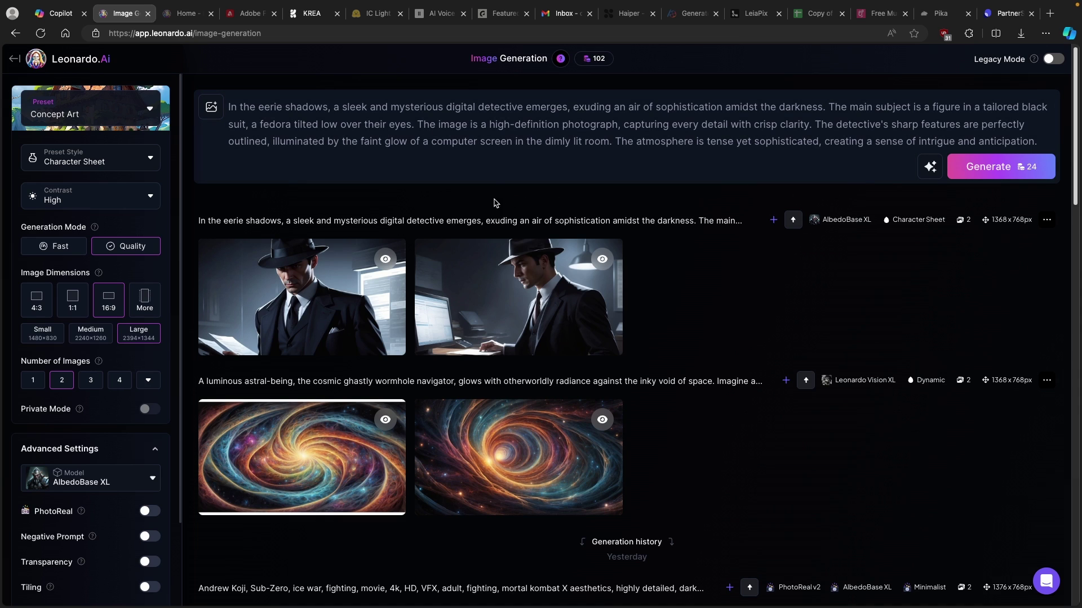
click(248, 336)
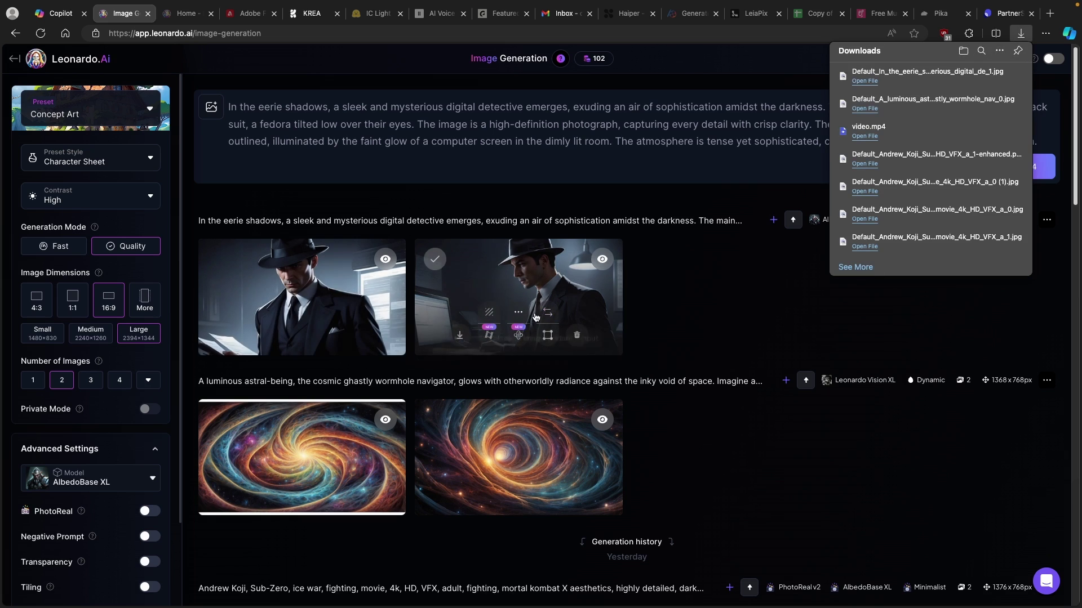
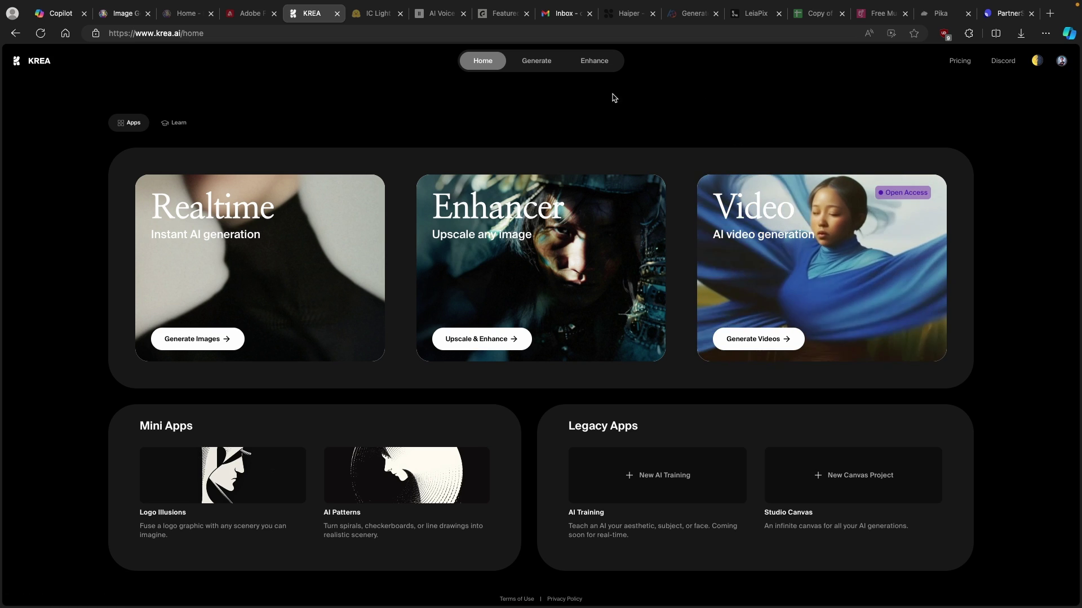
Step: Switch to KREA's Enhancer and upload the downloaded image of the detective holding papers
click(513, 214)
click(536, 261)
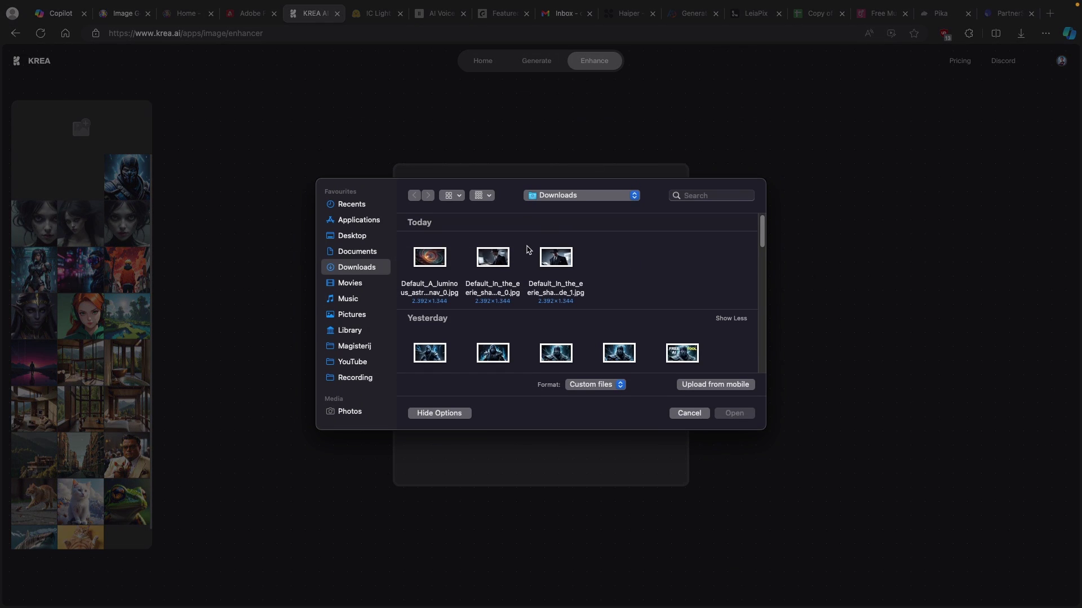
click(565, 261)
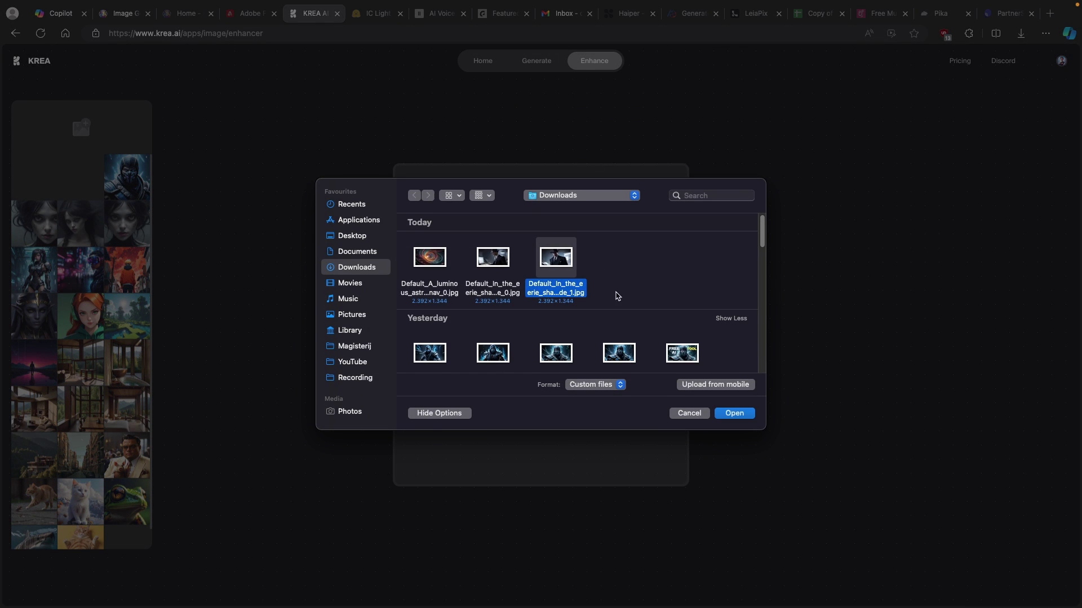
click(747, 417)
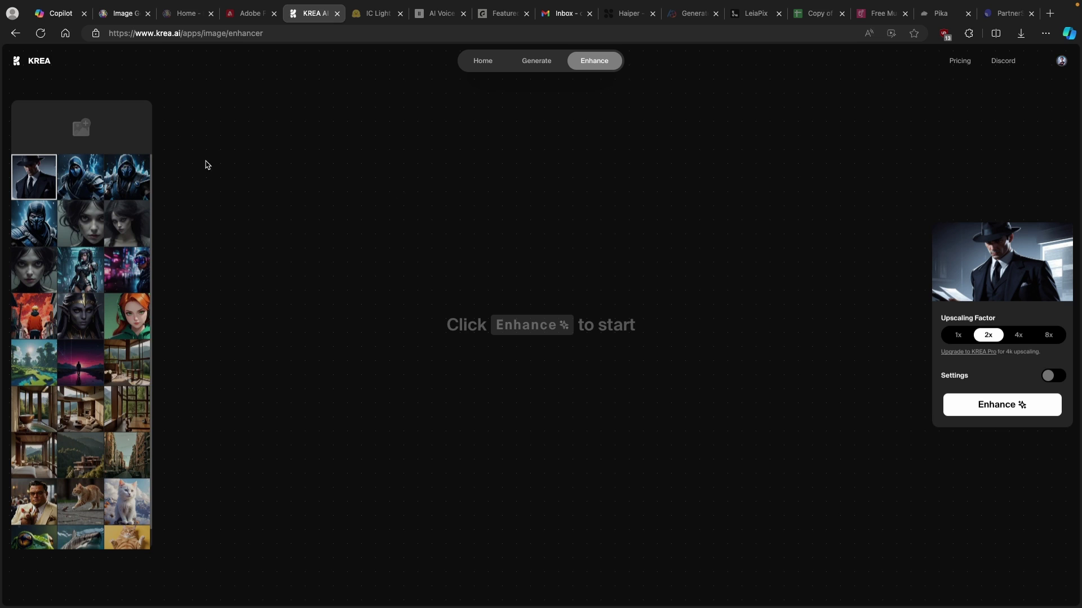
Step: Upload the other detective image and the spiral wormhole image to the enhancer
click(82, 128)
click(492, 258)
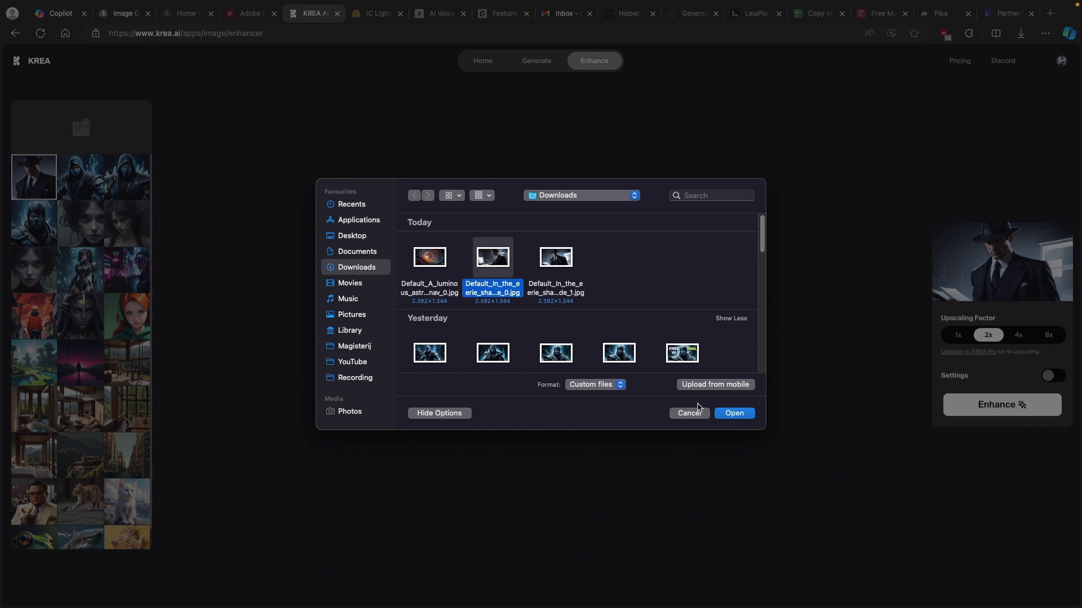
click(748, 416)
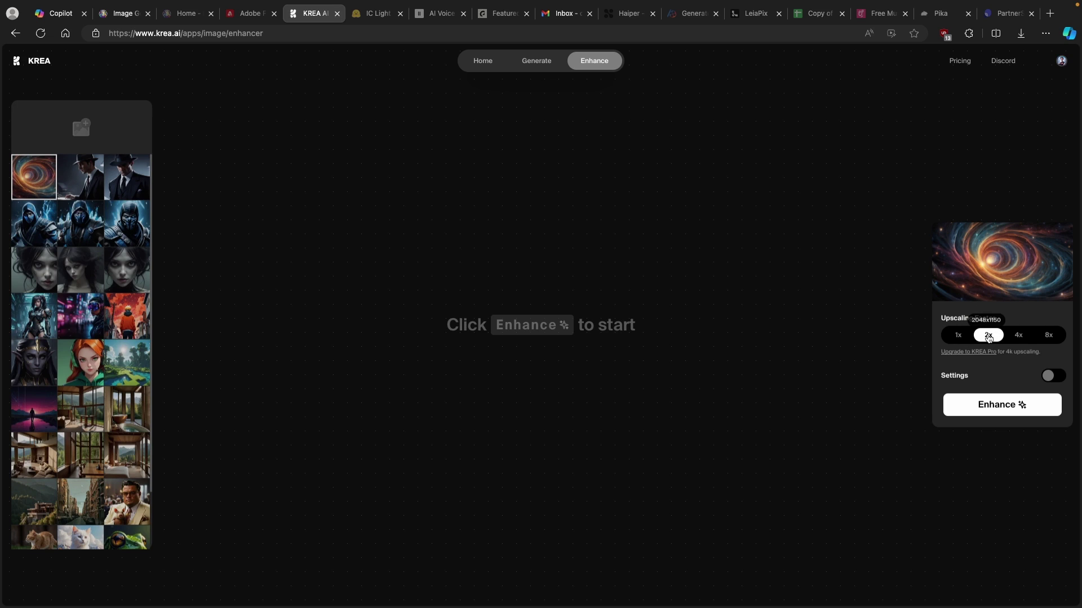
Step: Show the enhancer settings, review the style options and sliders, and enhance the wormhole image at 2x with the Default style
click(1053, 376)
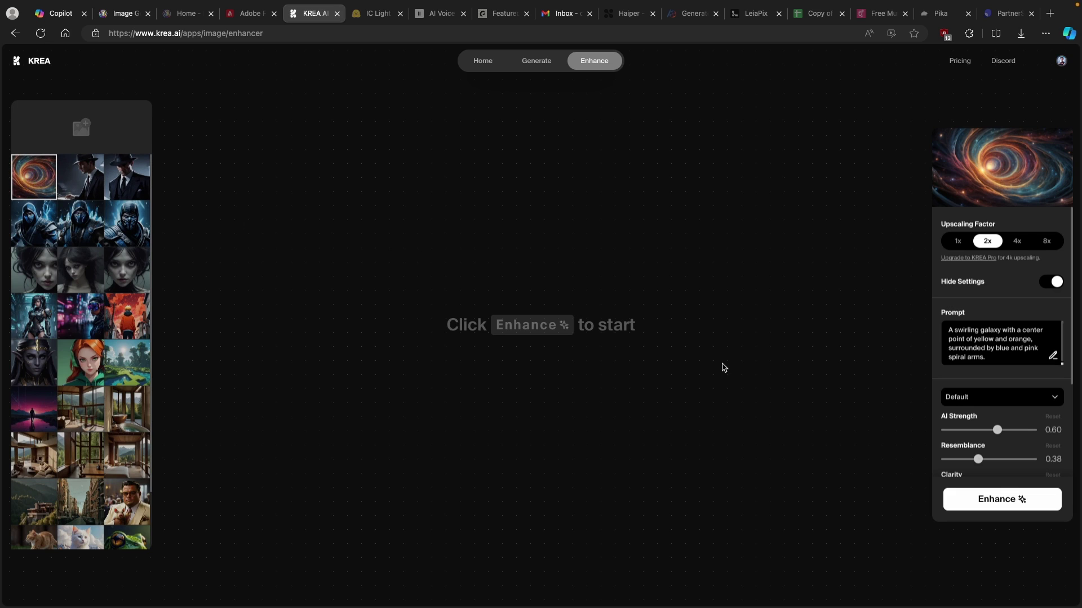
click(980, 398)
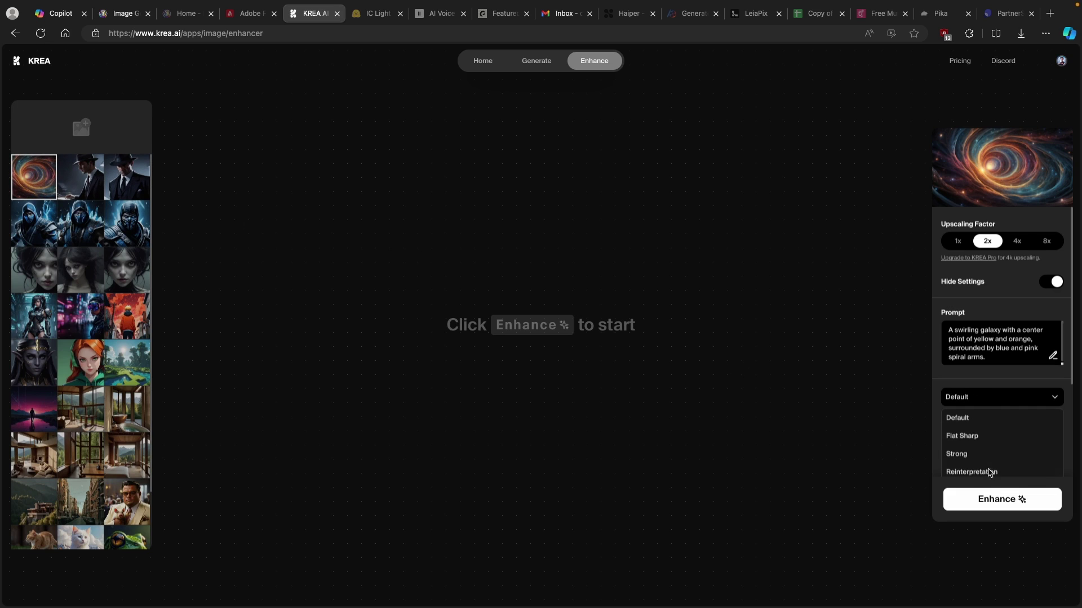
click(1000, 401)
scroll(973, 376, down, 3)
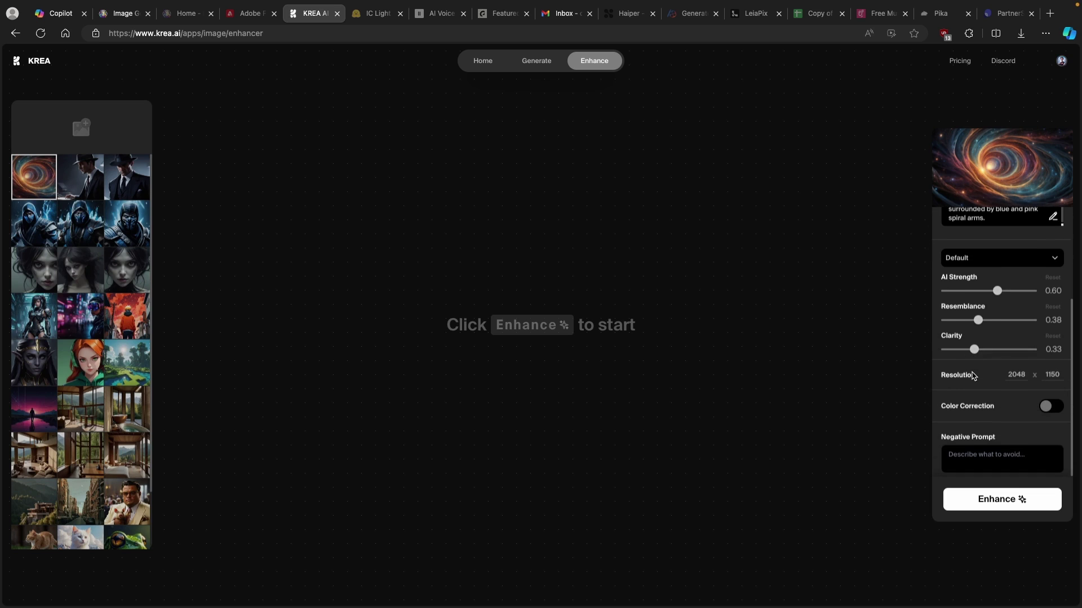
click(1017, 505)
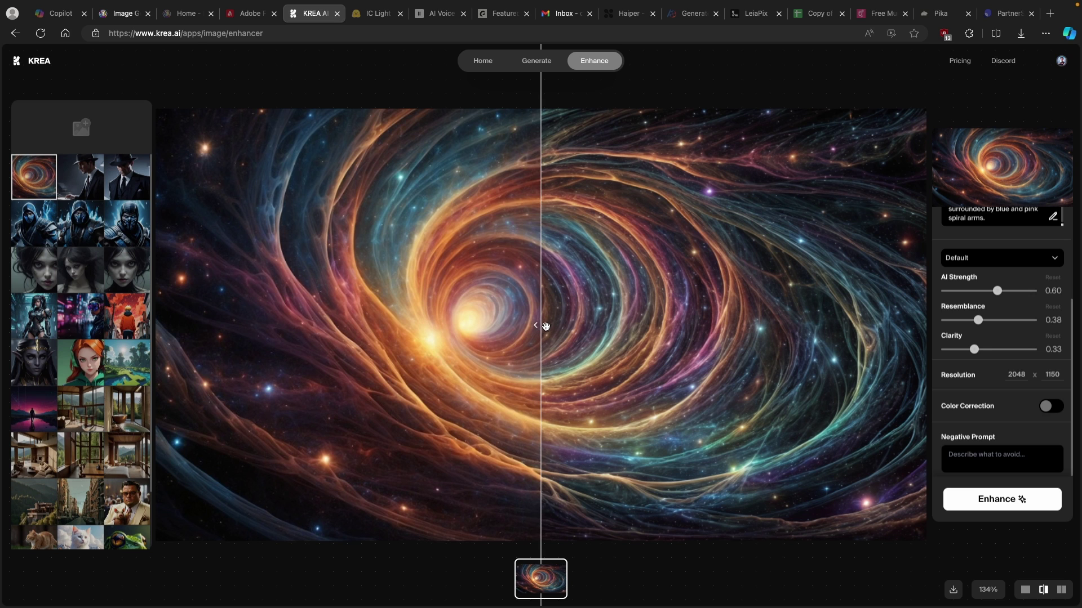
Step: Compare the original and enhanced wormhole images across their full width and download the enhanced version
drag(545, 326, 904, 342)
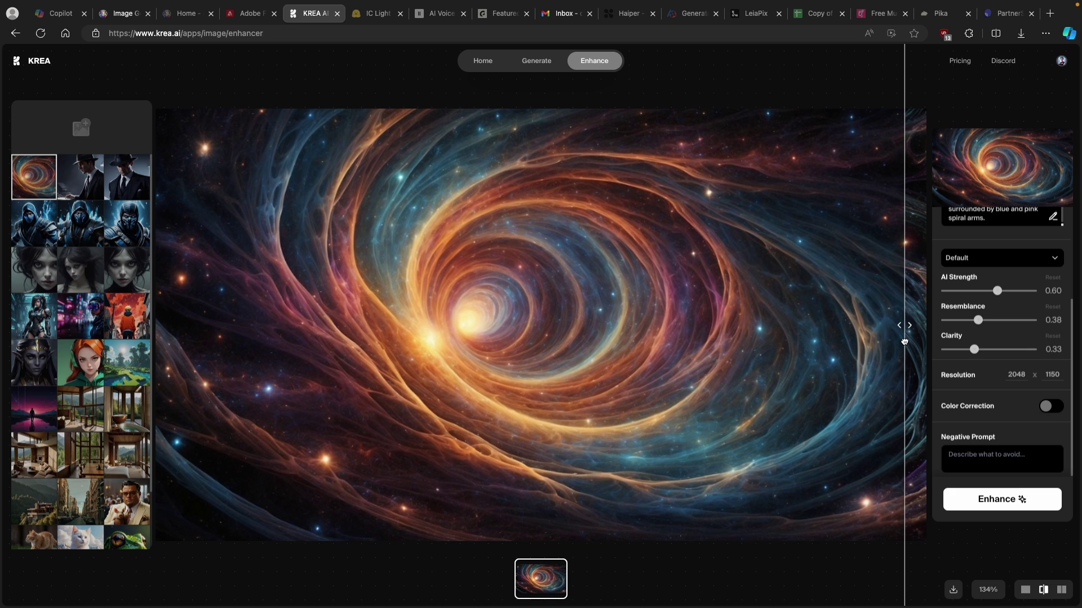
drag(904, 342, 178, 327)
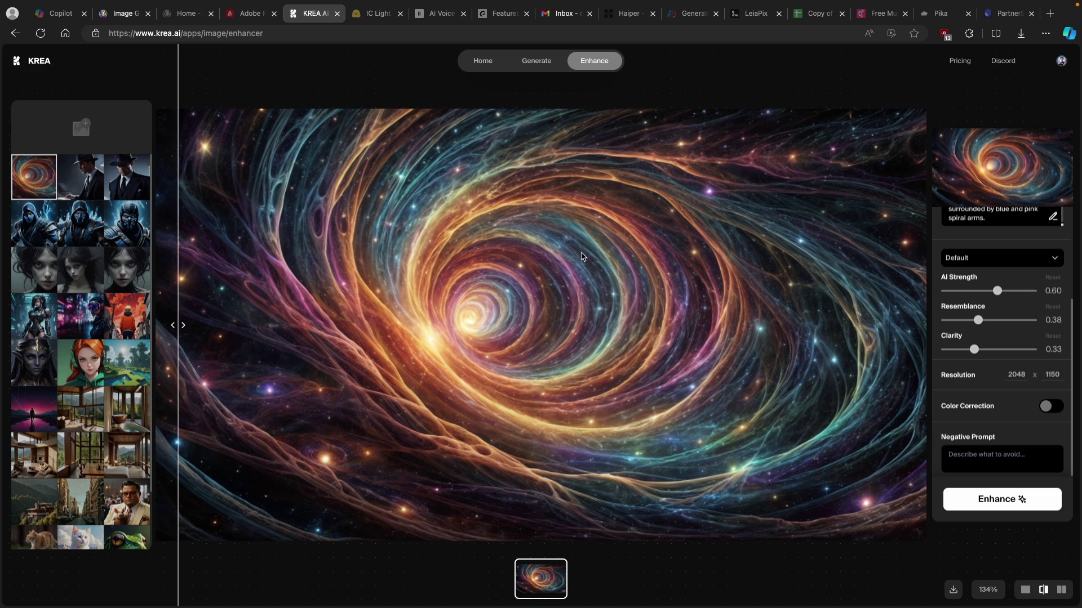
click(954, 589)
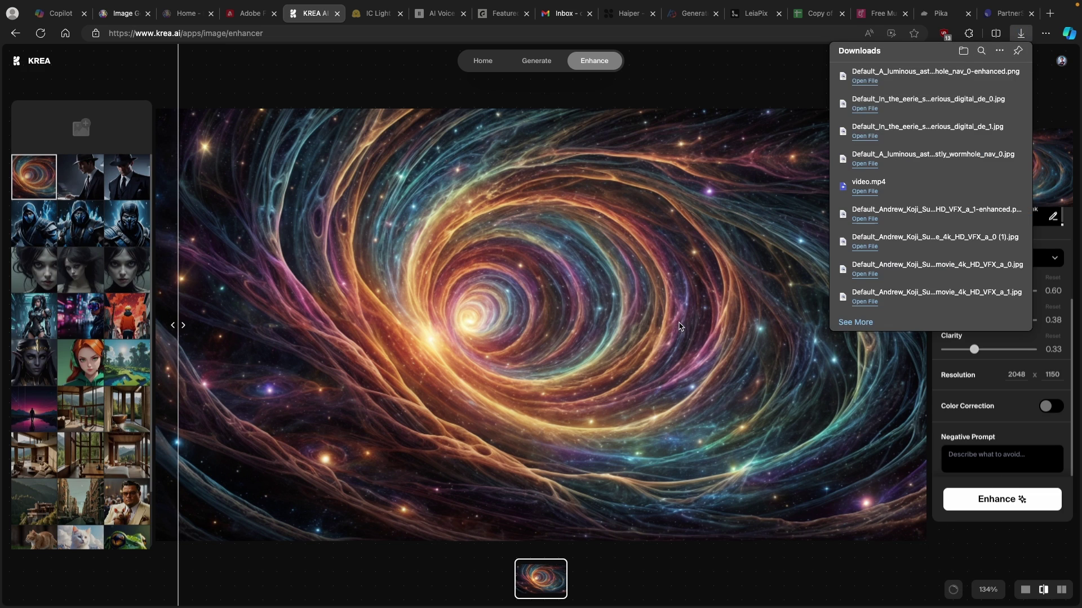
Step: Enhance the image of the detective holding papers and return to the KREA home page
click(80, 176)
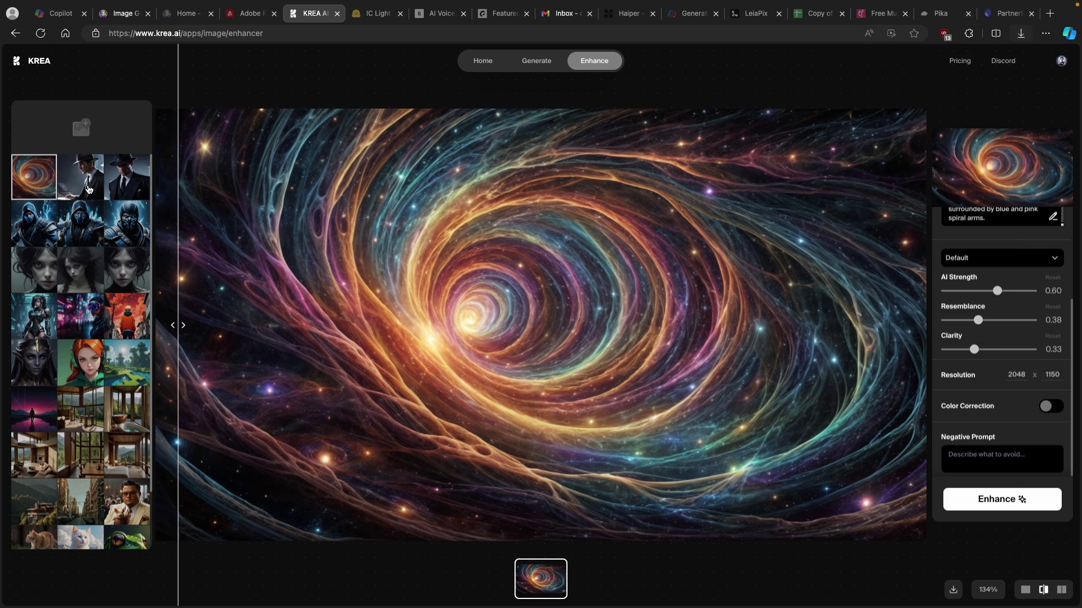
click(995, 500)
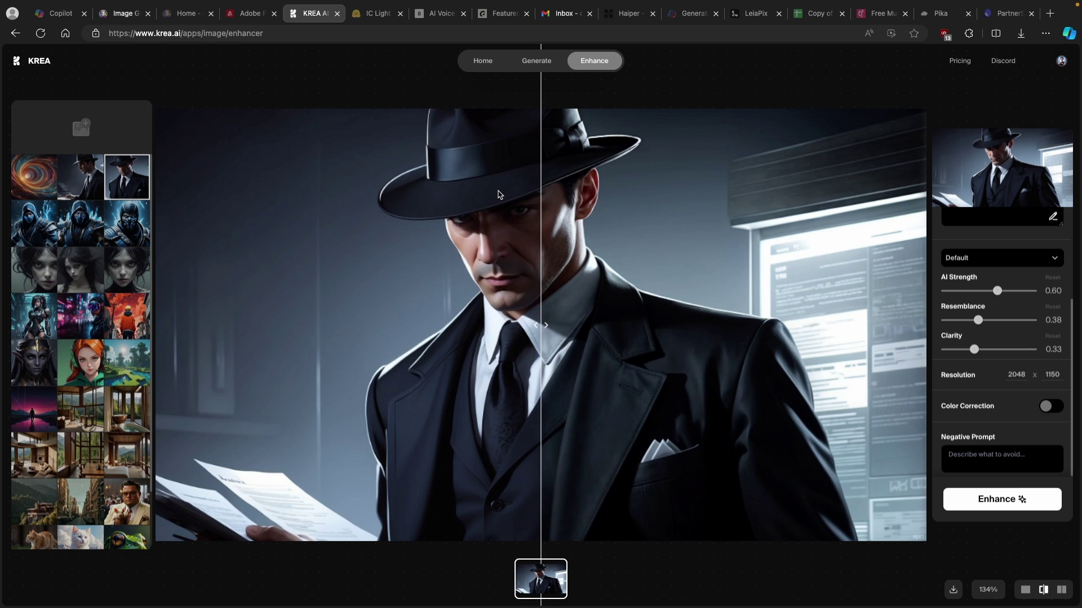
click(477, 68)
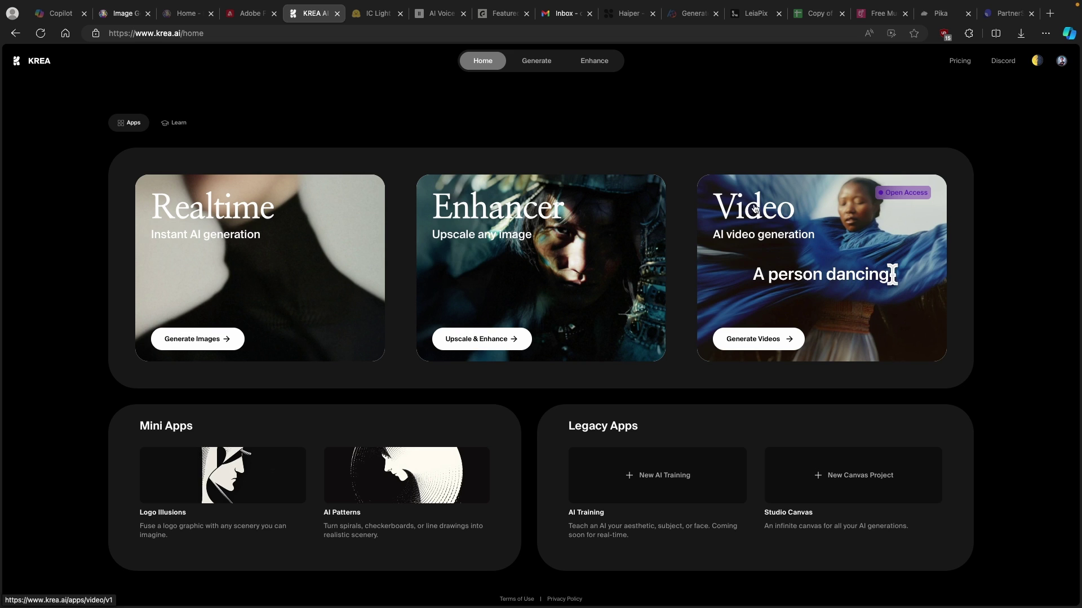
Step: Open KREA's video generator and clear the sample project's three keyframes and three text prompts from the timeline
click(752, 209)
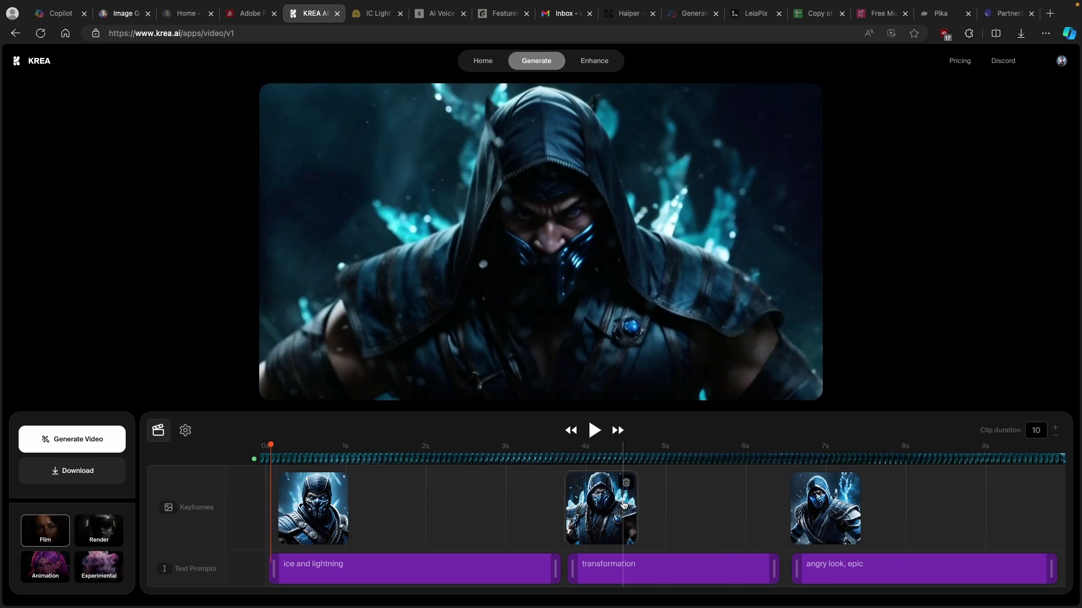
click(625, 483)
click(851, 485)
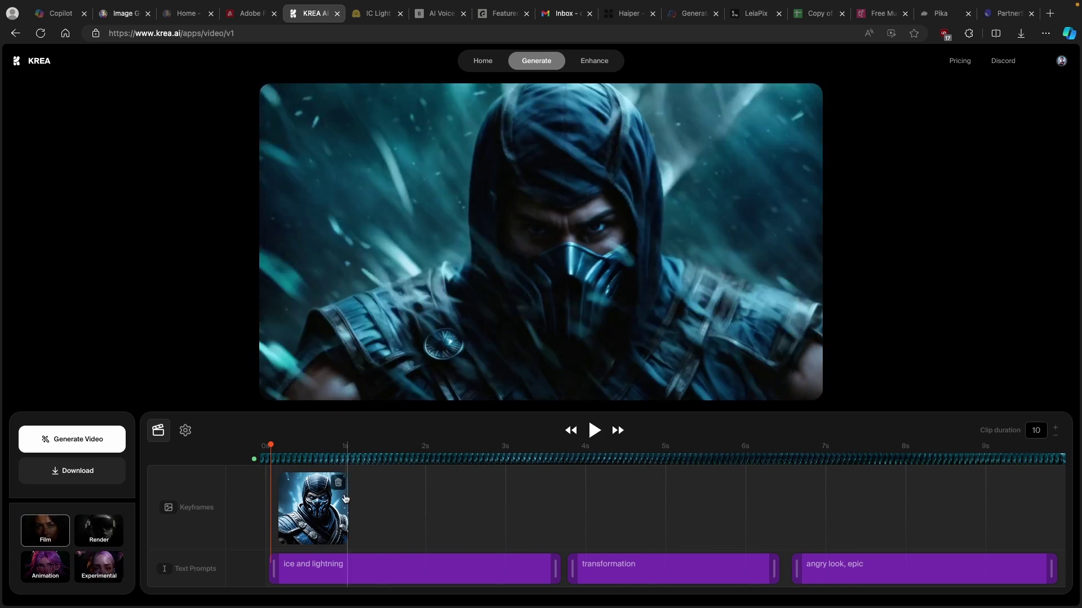
click(340, 483)
click(539, 574)
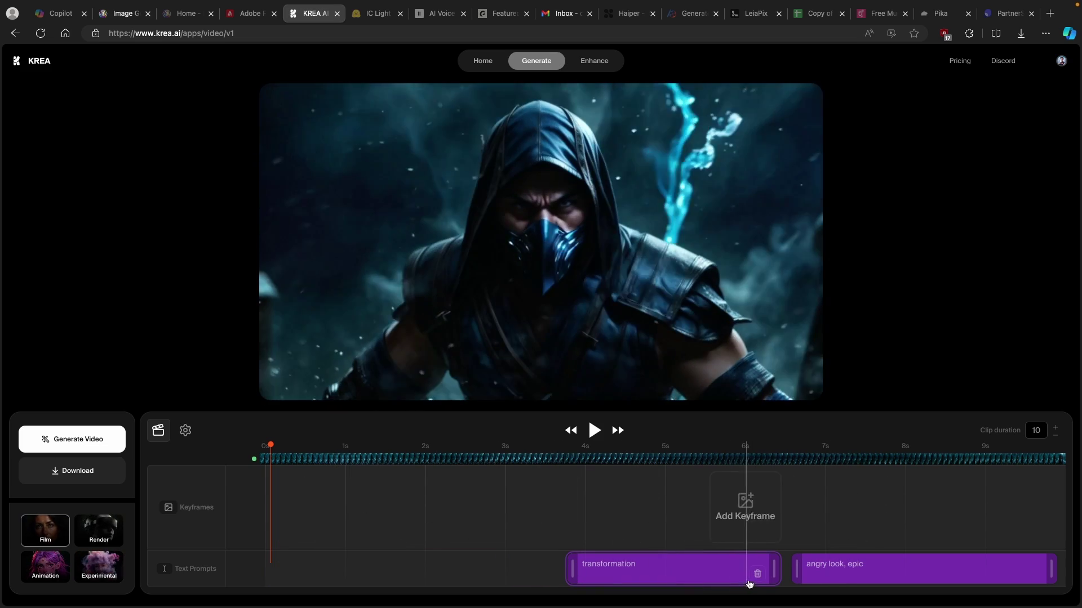
click(757, 574)
click(1035, 575)
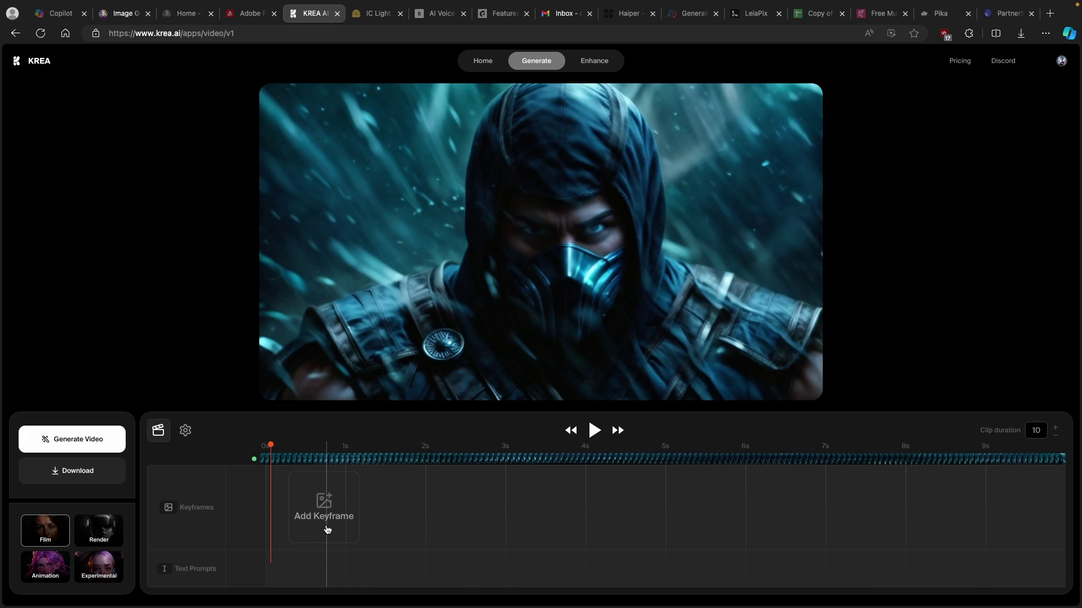
Step: Add the detective with papers as a keyframe before 1 s and the detective at the computer as a keyframe at about 4 s
click(329, 526)
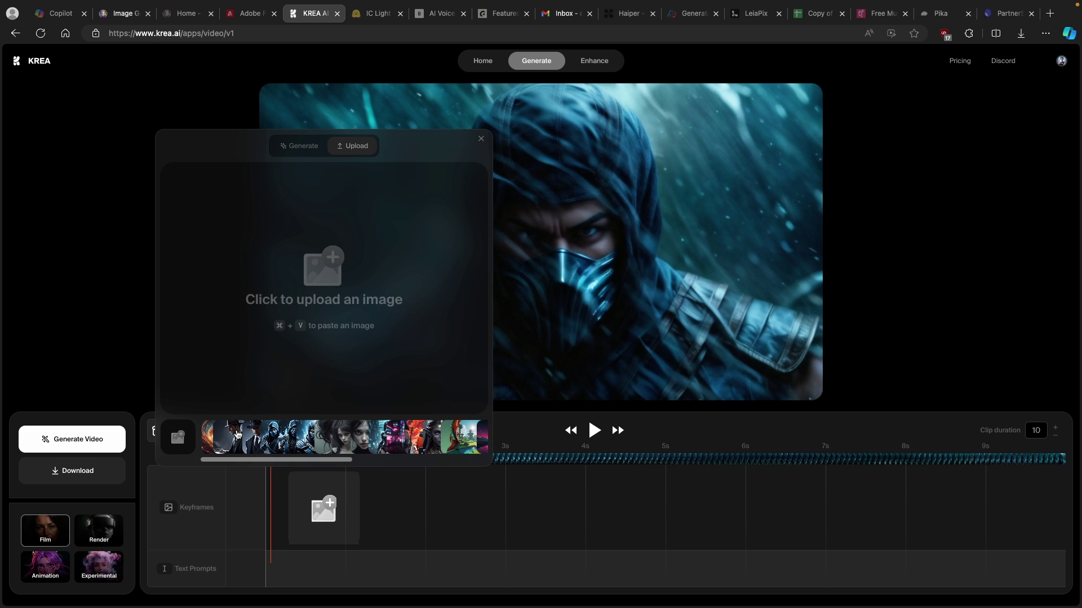
click(242, 444)
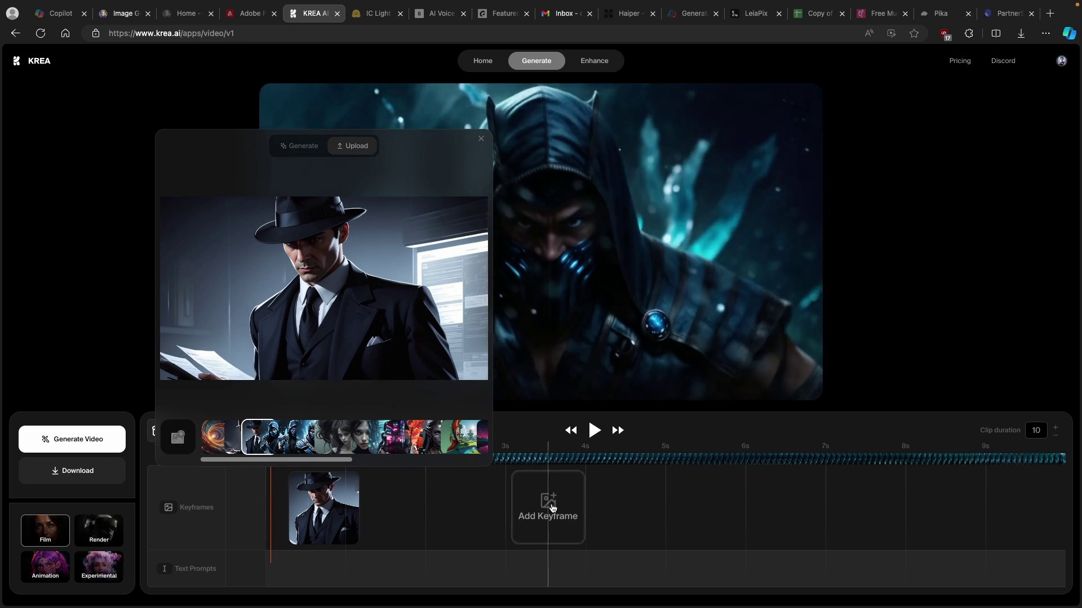
click(589, 499)
click(590, 499)
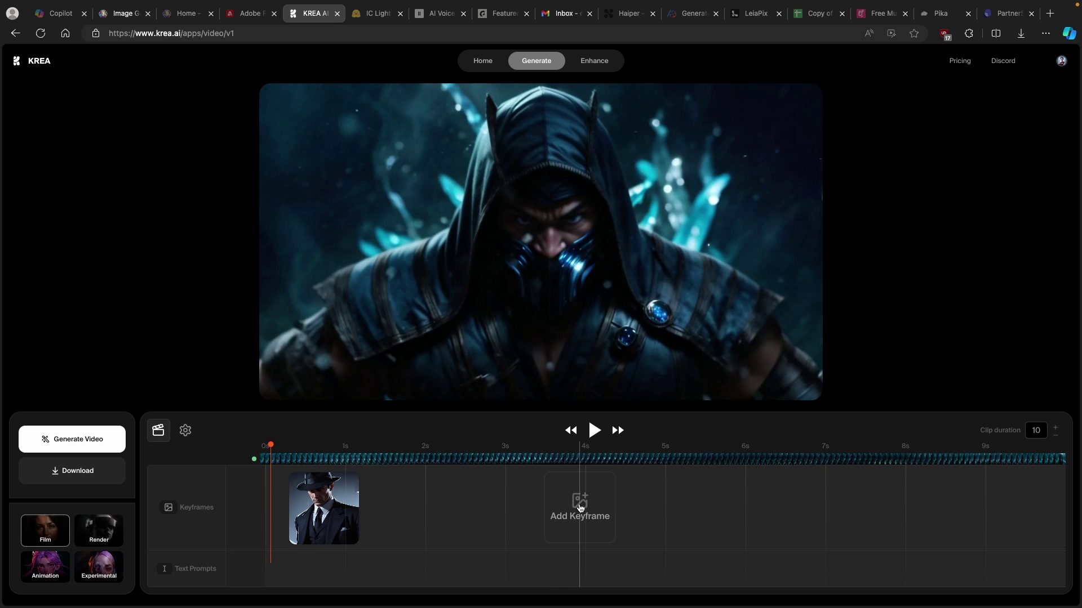
click(488, 447)
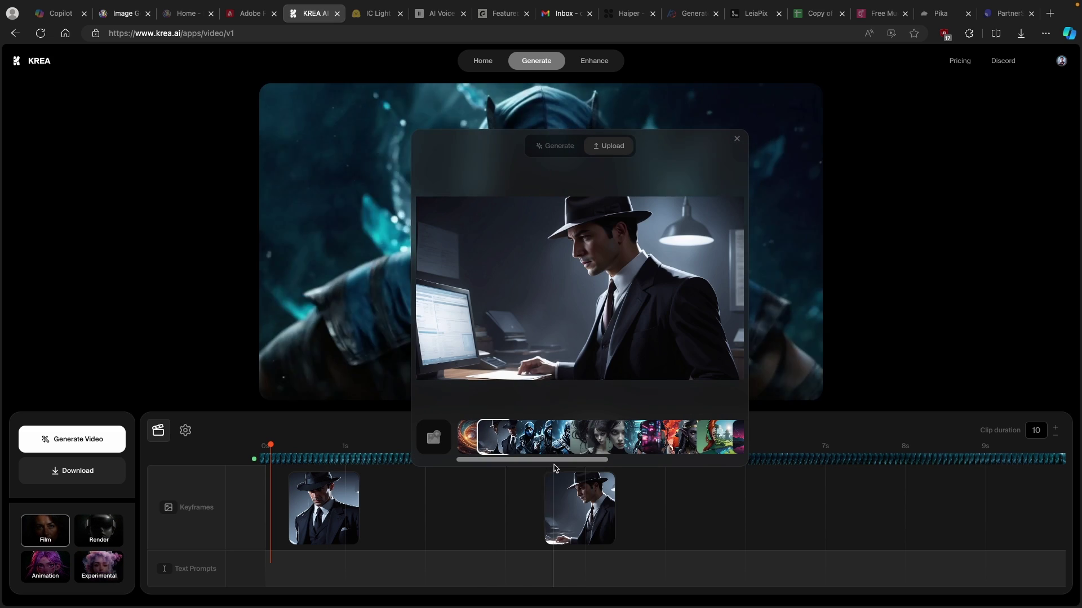
Step: Add the spiral wormhole image as a third keyframe at a little over 7 s
click(848, 499)
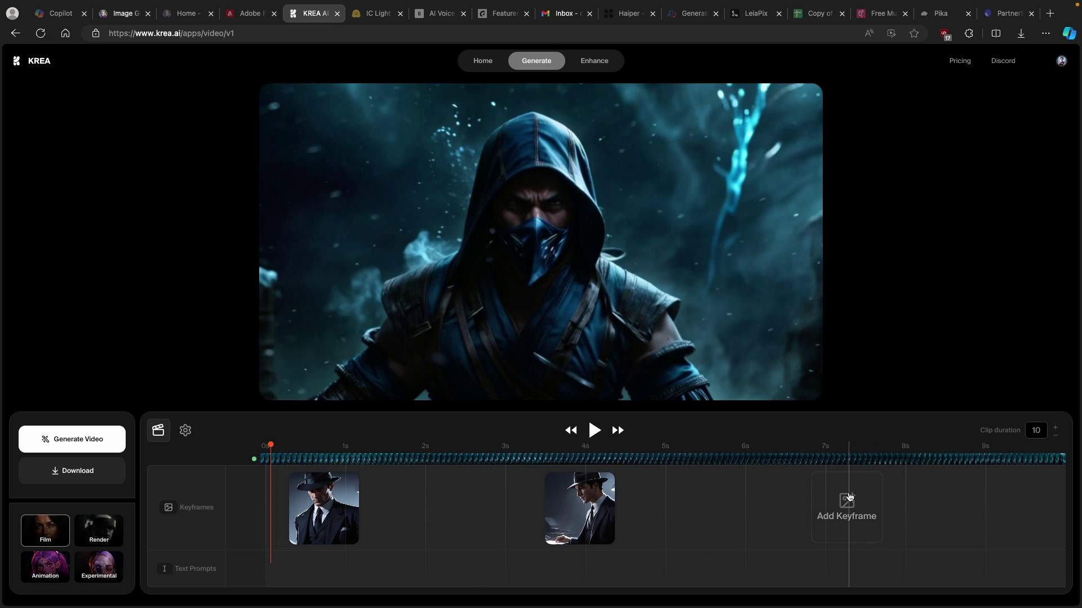
click(848, 499)
click(730, 445)
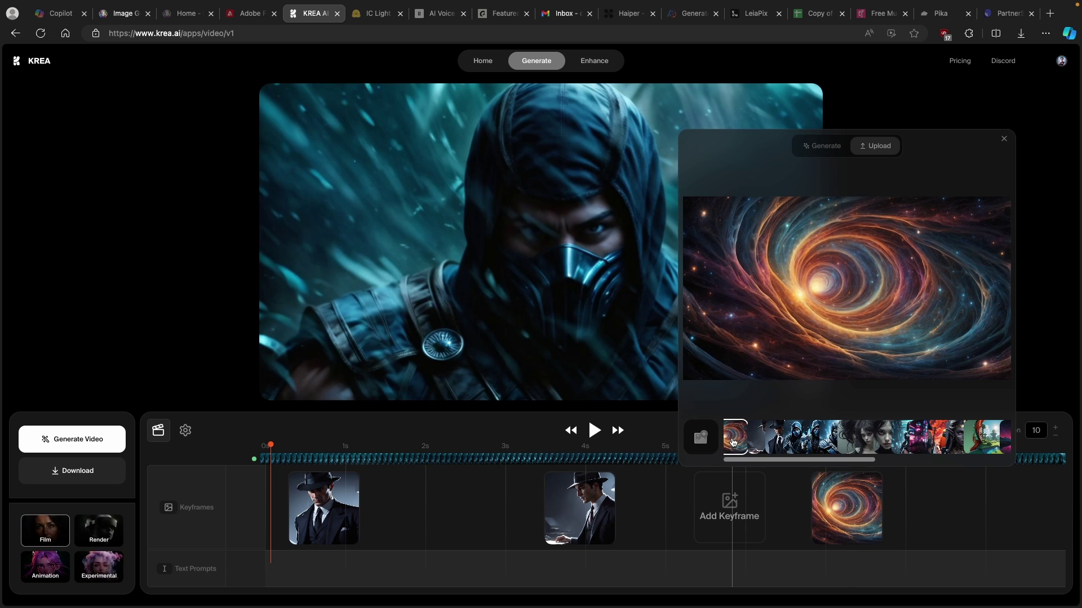
click(1003, 139)
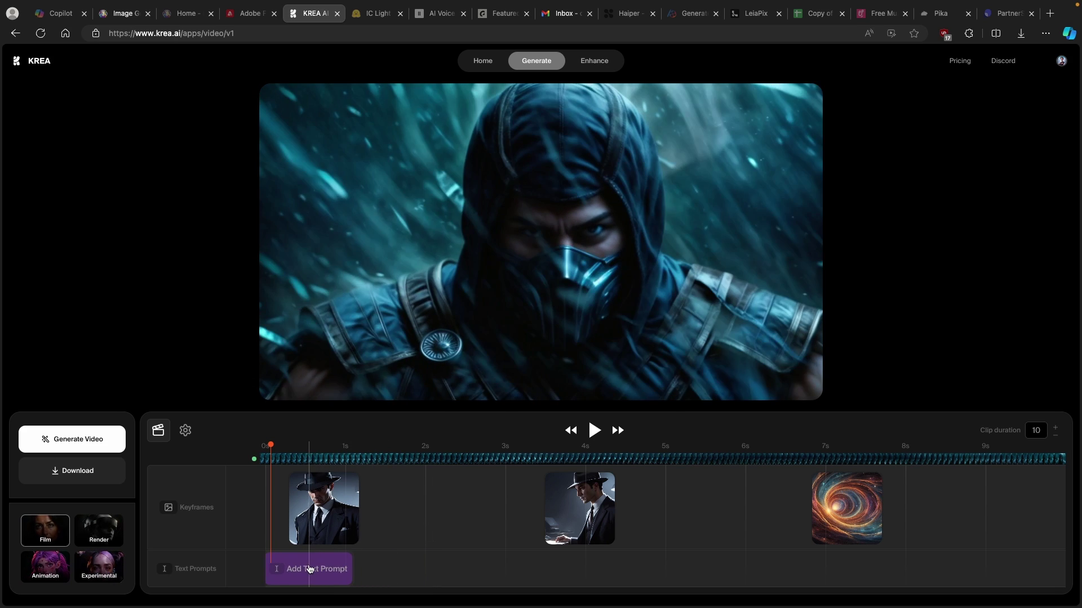
Step: Add three empty text prompt blocks end to end, one from each keyframe up to the next and the last running to the clip's end
click(307, 569)
drag(293, 570, 270, 571)
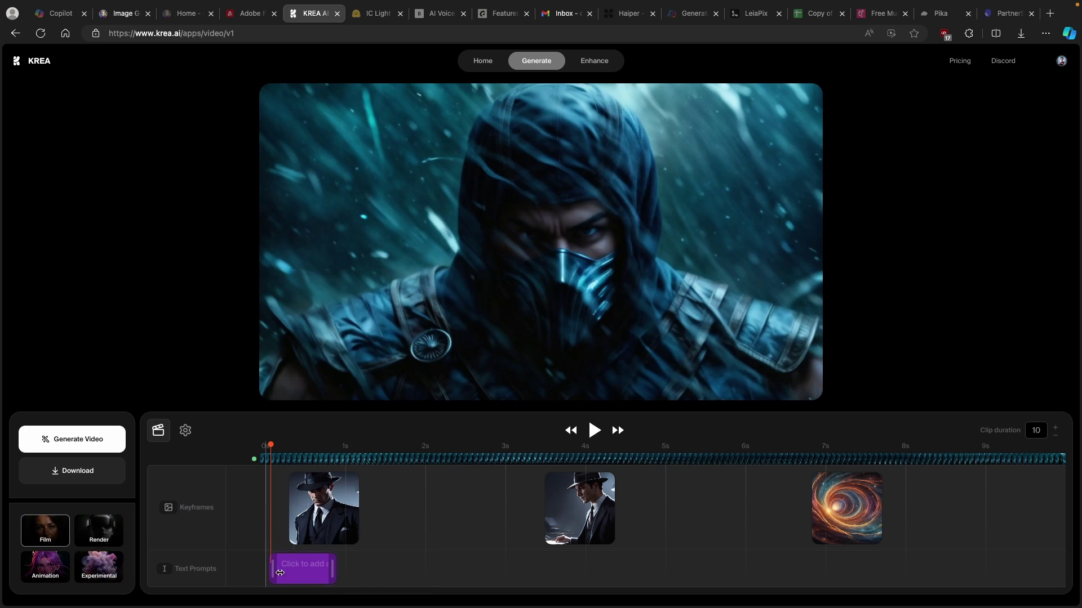
drag(335, 570, 547, 571)
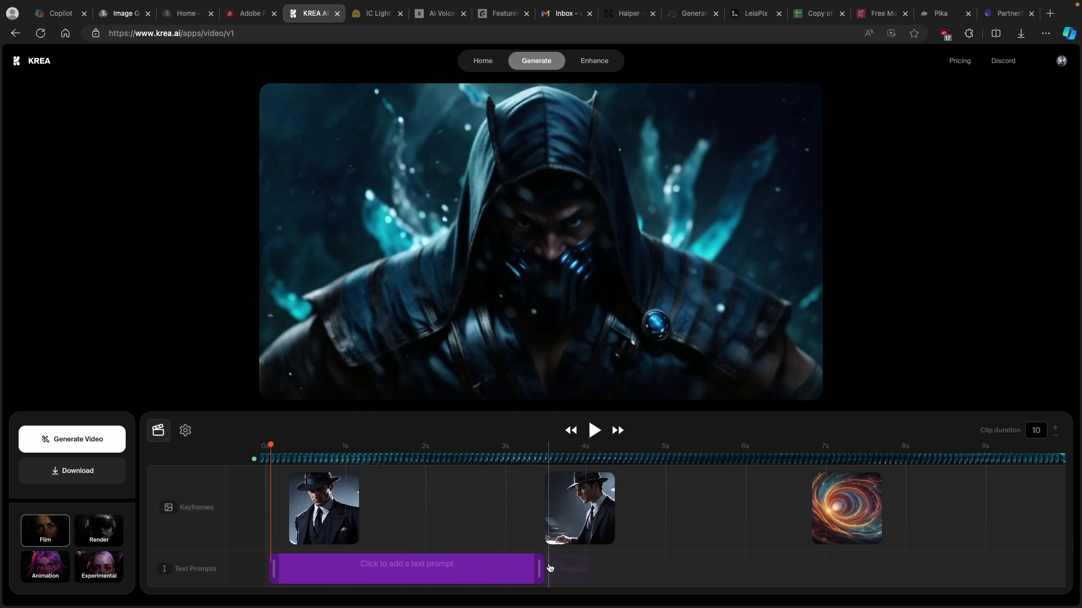
click(596, 572)
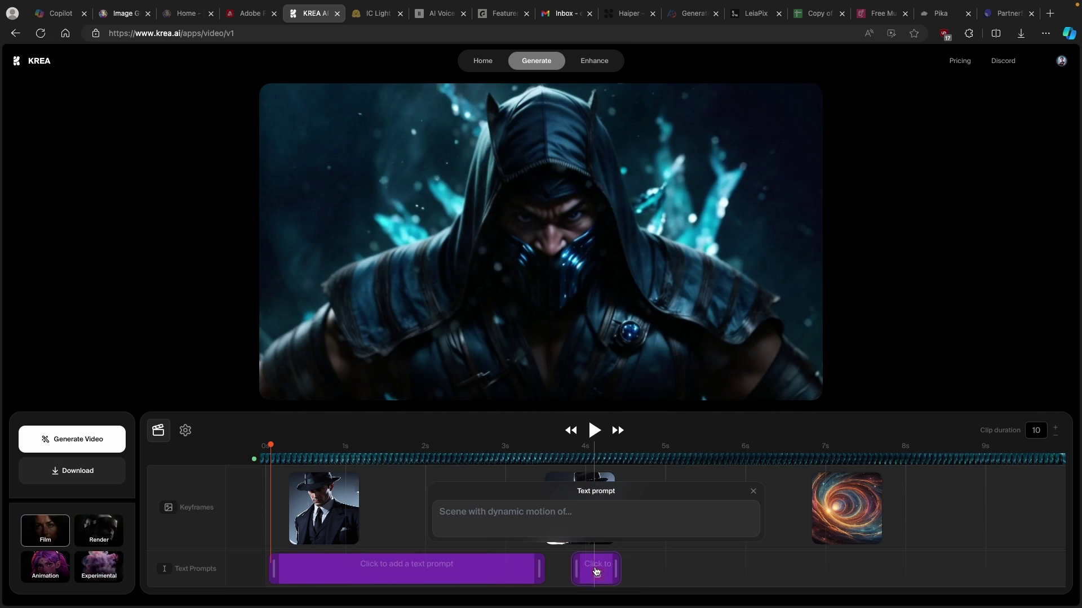
drag(617, 569, 809, 561)
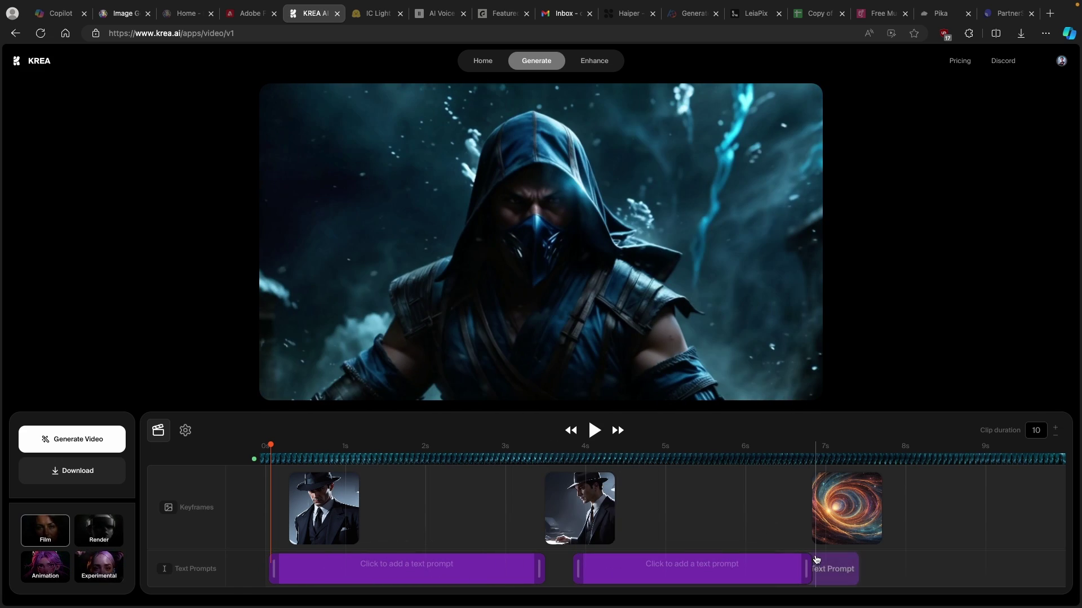
drag(577, 569, 552, 569)
click(856, 569)
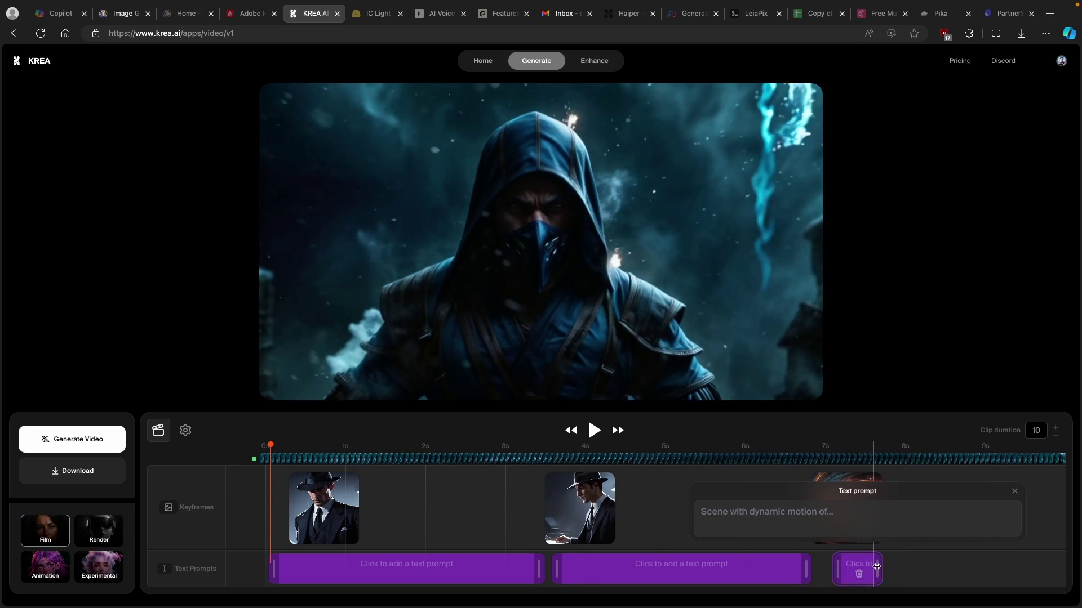
drag(876, 569, 1062, 569)
drag(838, 569, 823, 569)
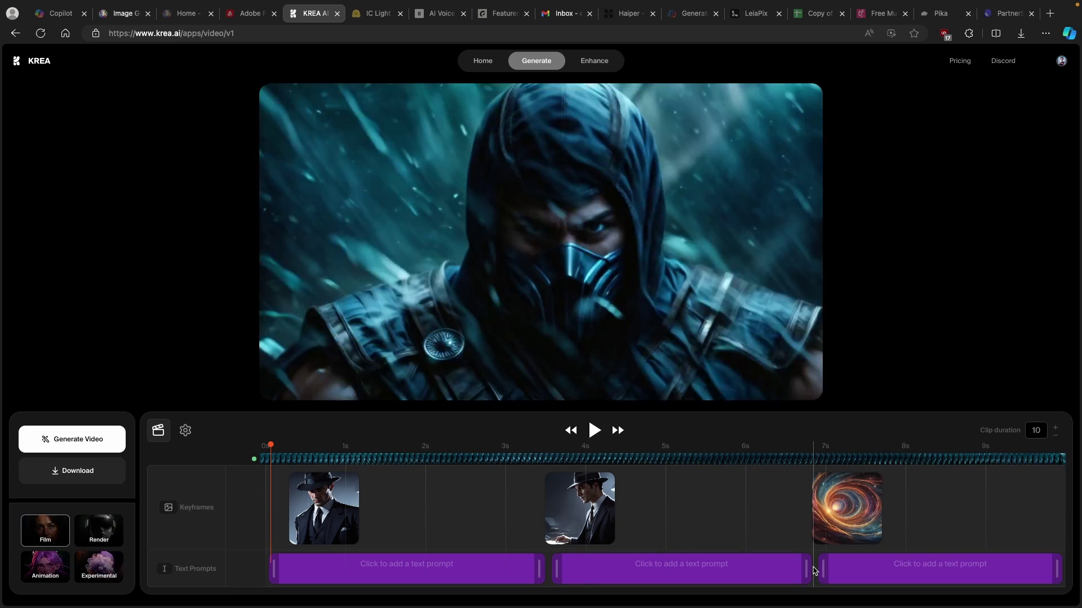
Step: Set the first text prompt to "angry man" and the second to "office enviroment"
click(398, 567)
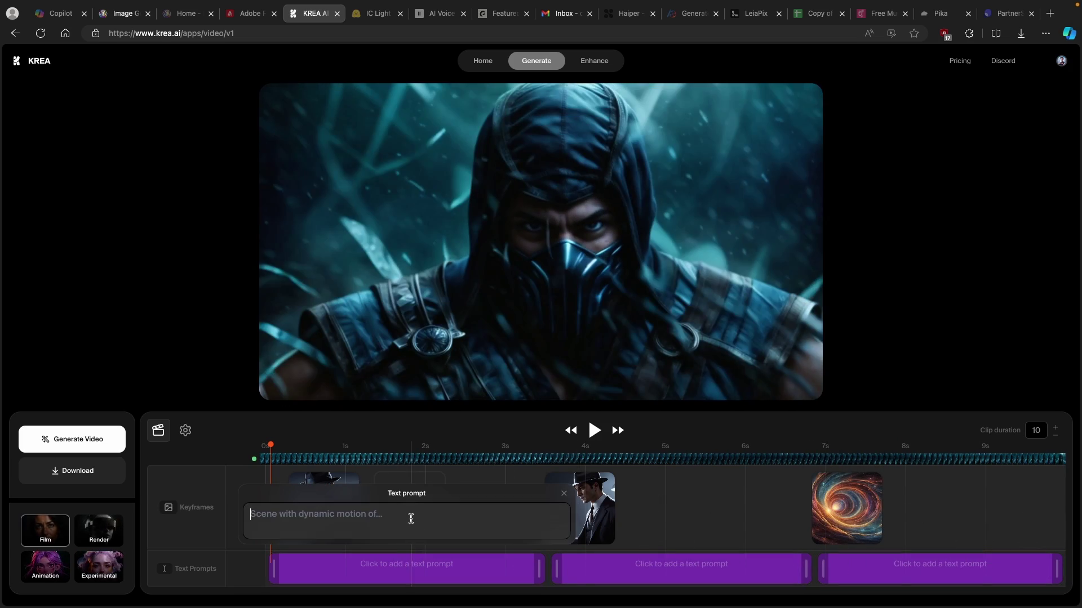
click(462, 520)
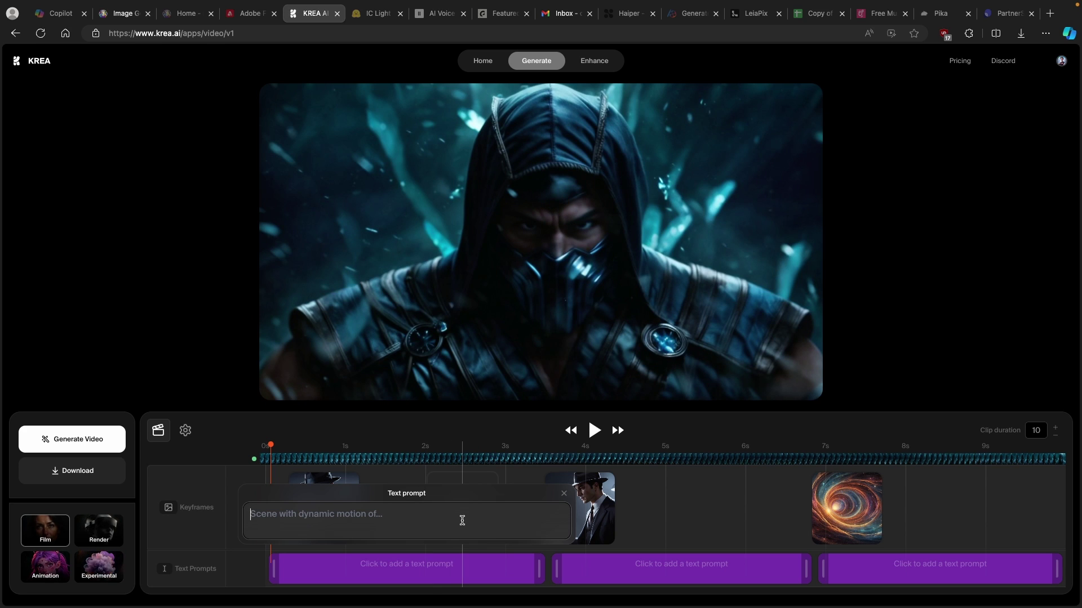
text(angry man)
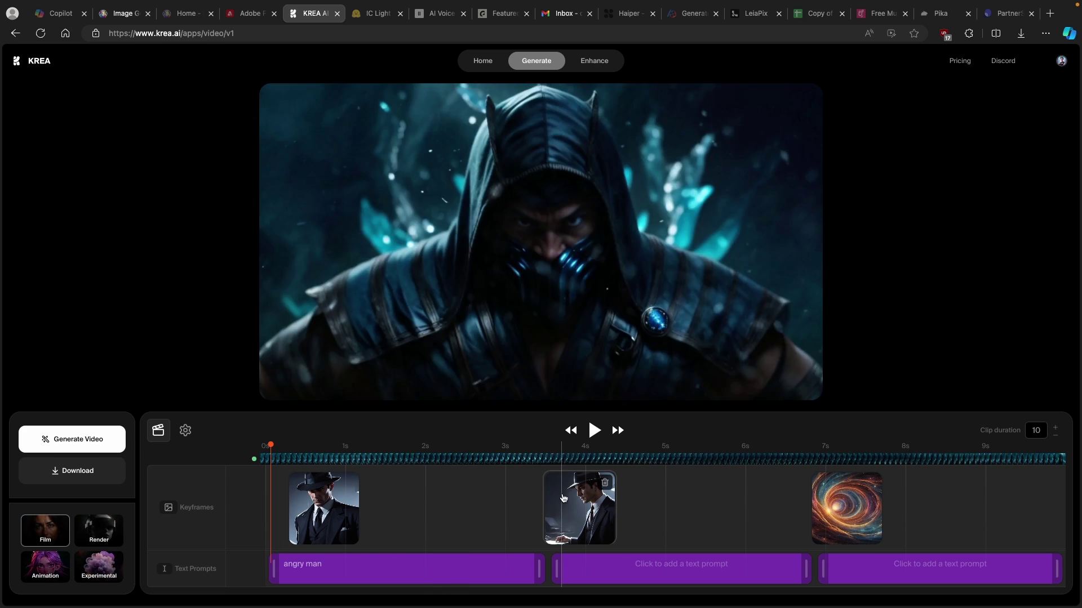
click(671, 564)
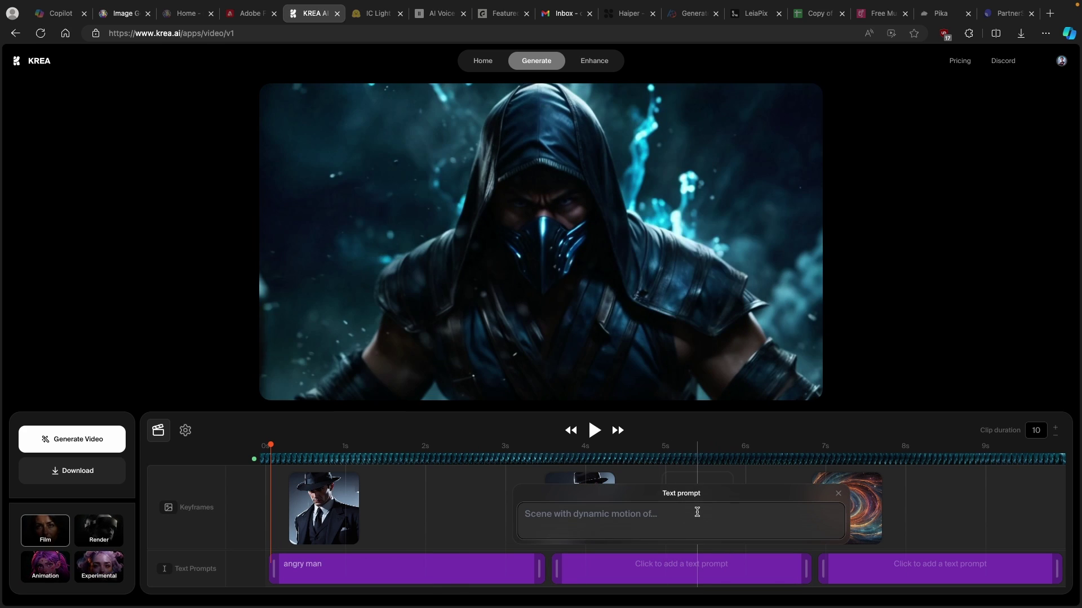
text(office )
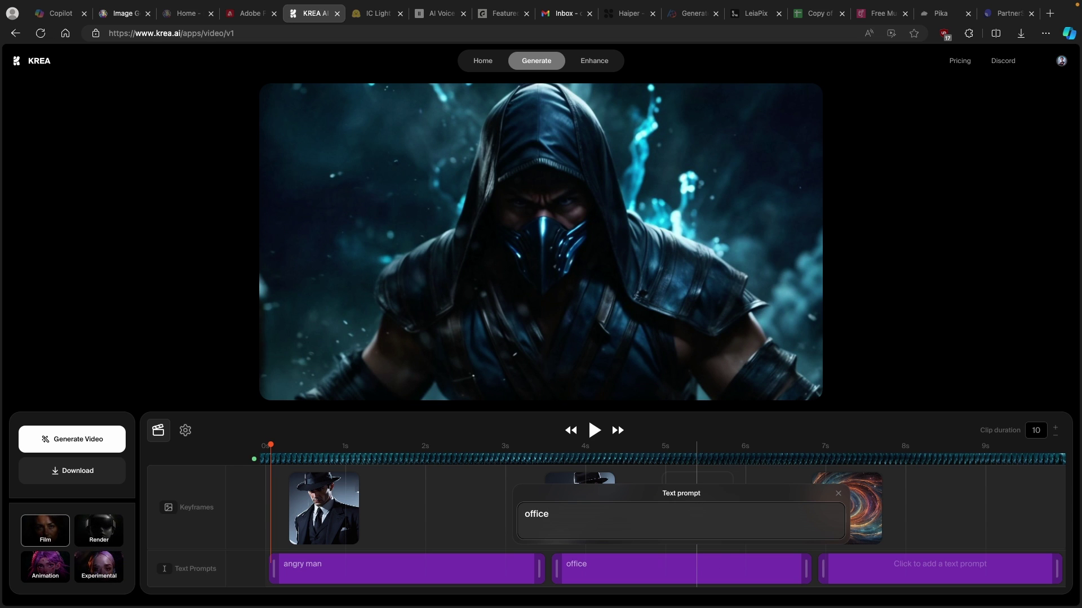
text(enviroment)
Step: Set the third text prompt, under the wormhole keyframe, to "stars and space"
click(917, 549)
click(904, 566)
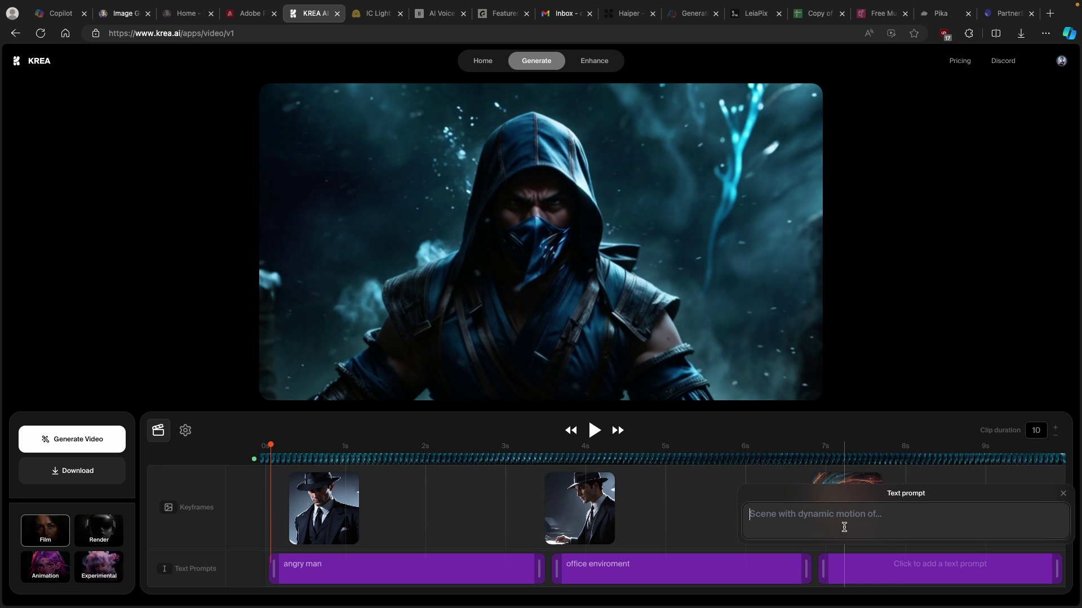
text(stars)
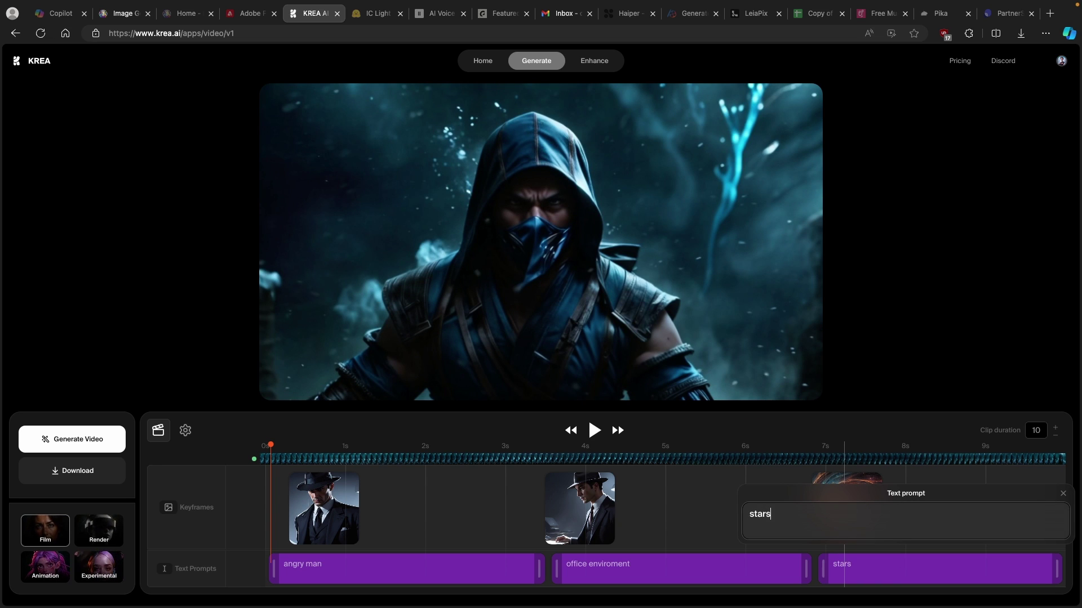
text( and space)
click(1063, 493)
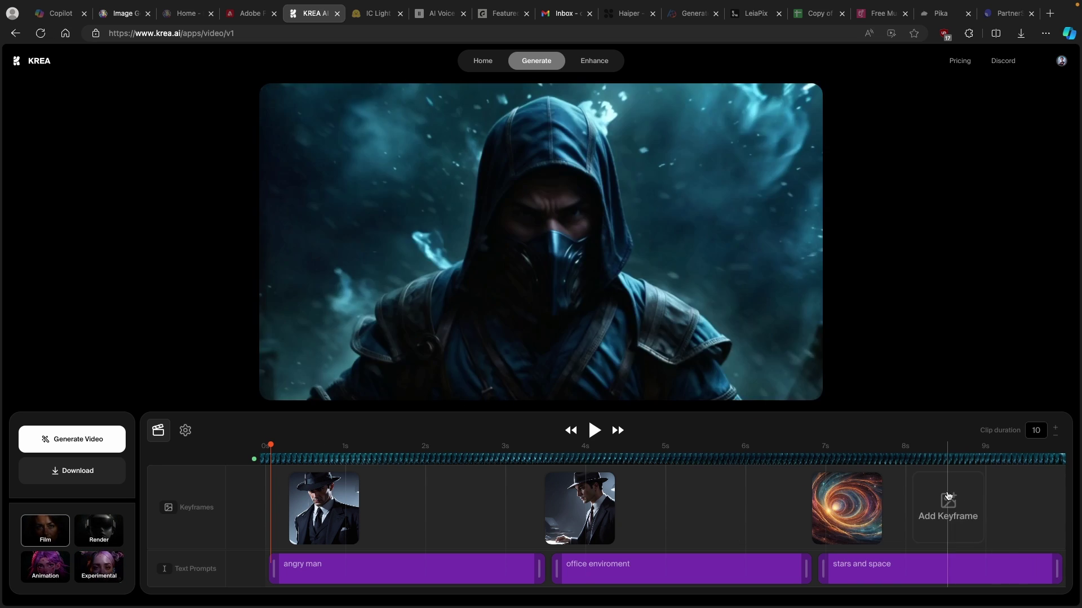
Step: Review the clip duration, aspect ratio, motion intensity and loop settings, and generate the video in the Film style
click(1041, 429)
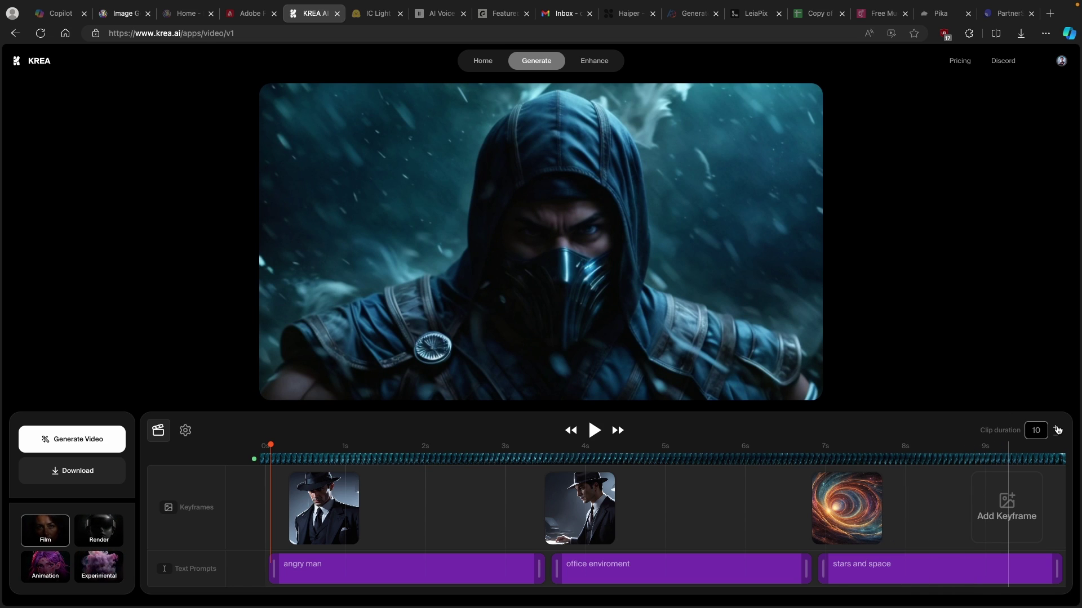
click(186, 430)
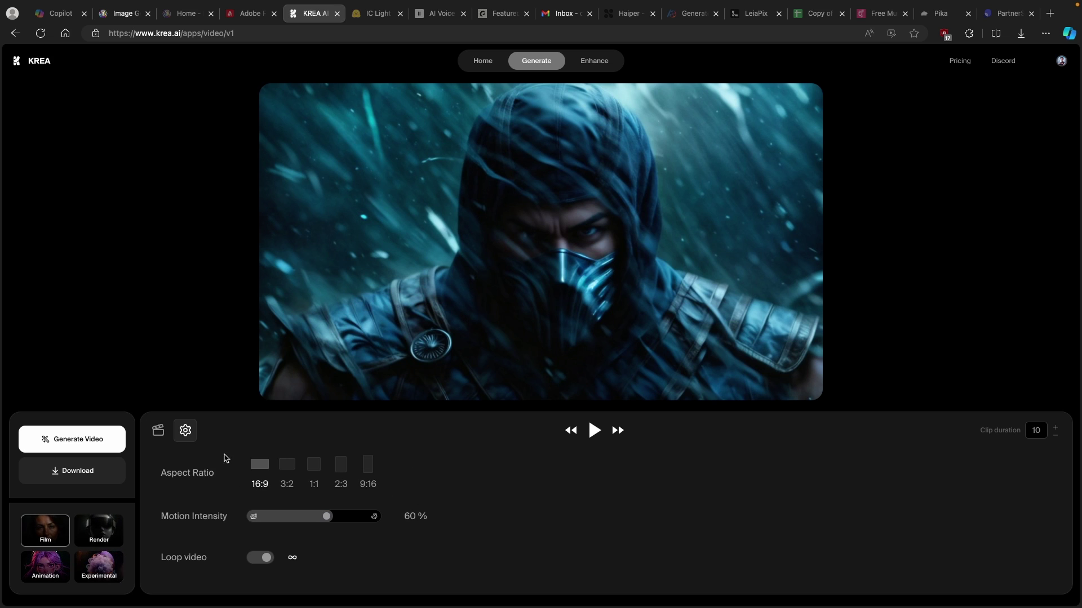
click(158, 429)
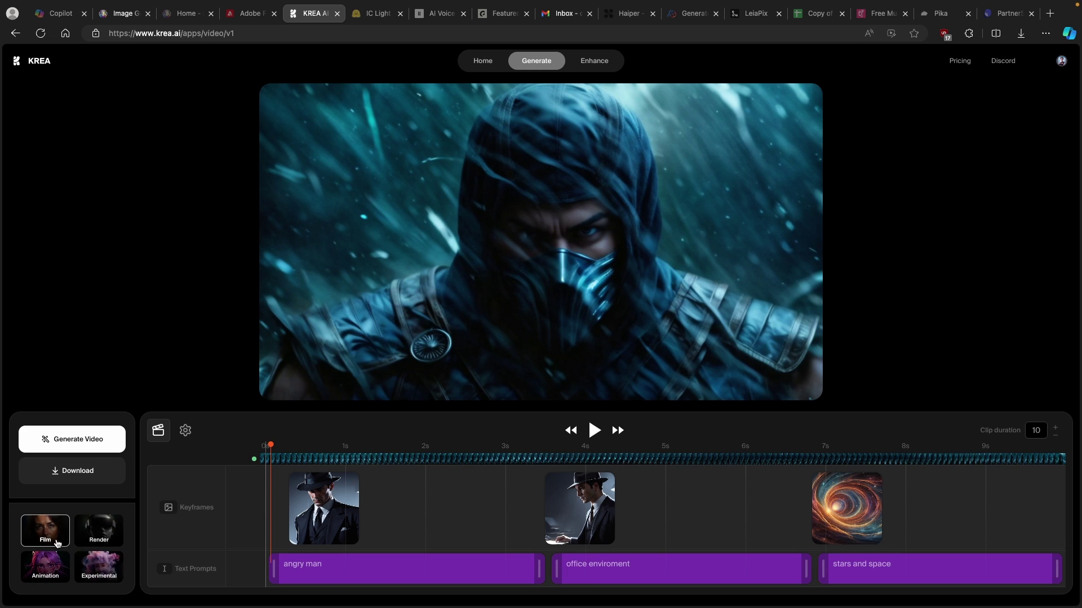
click(87, 439)
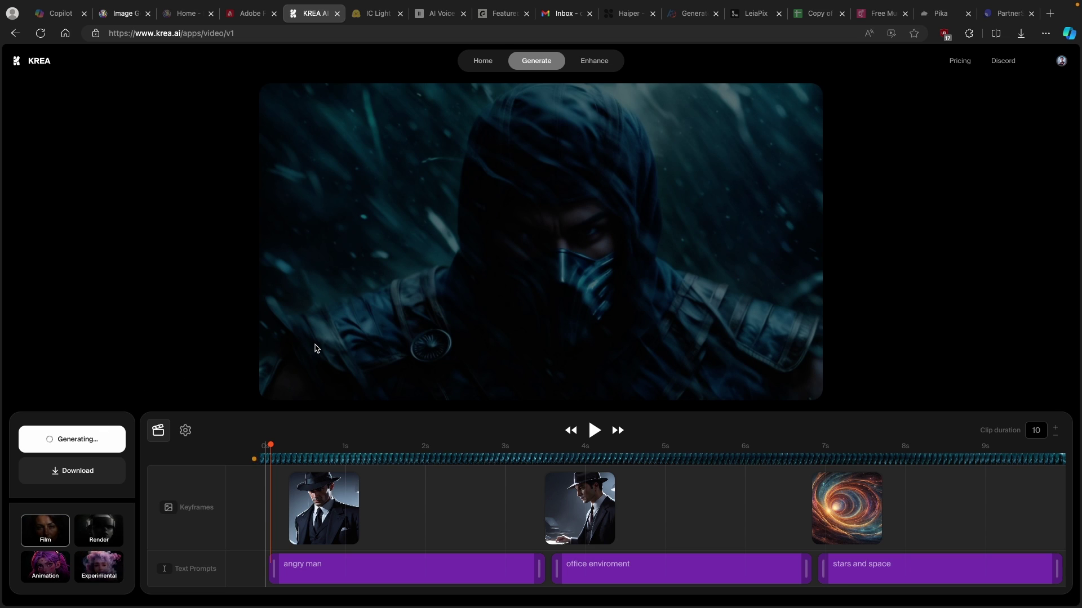